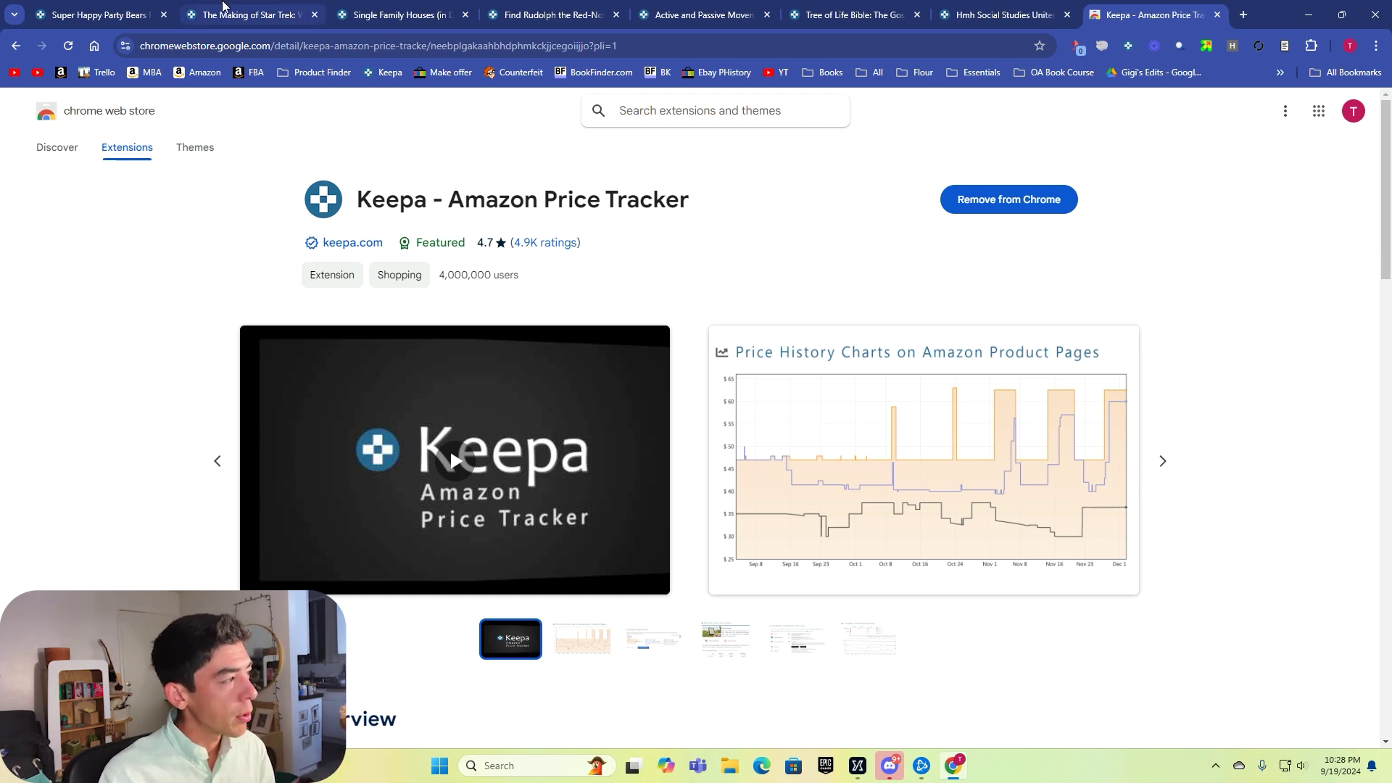
Step: Review the Super Happy Party Bears Party Collection #2 price history, checking its Sales Rank and Used lines
click(111, 9)
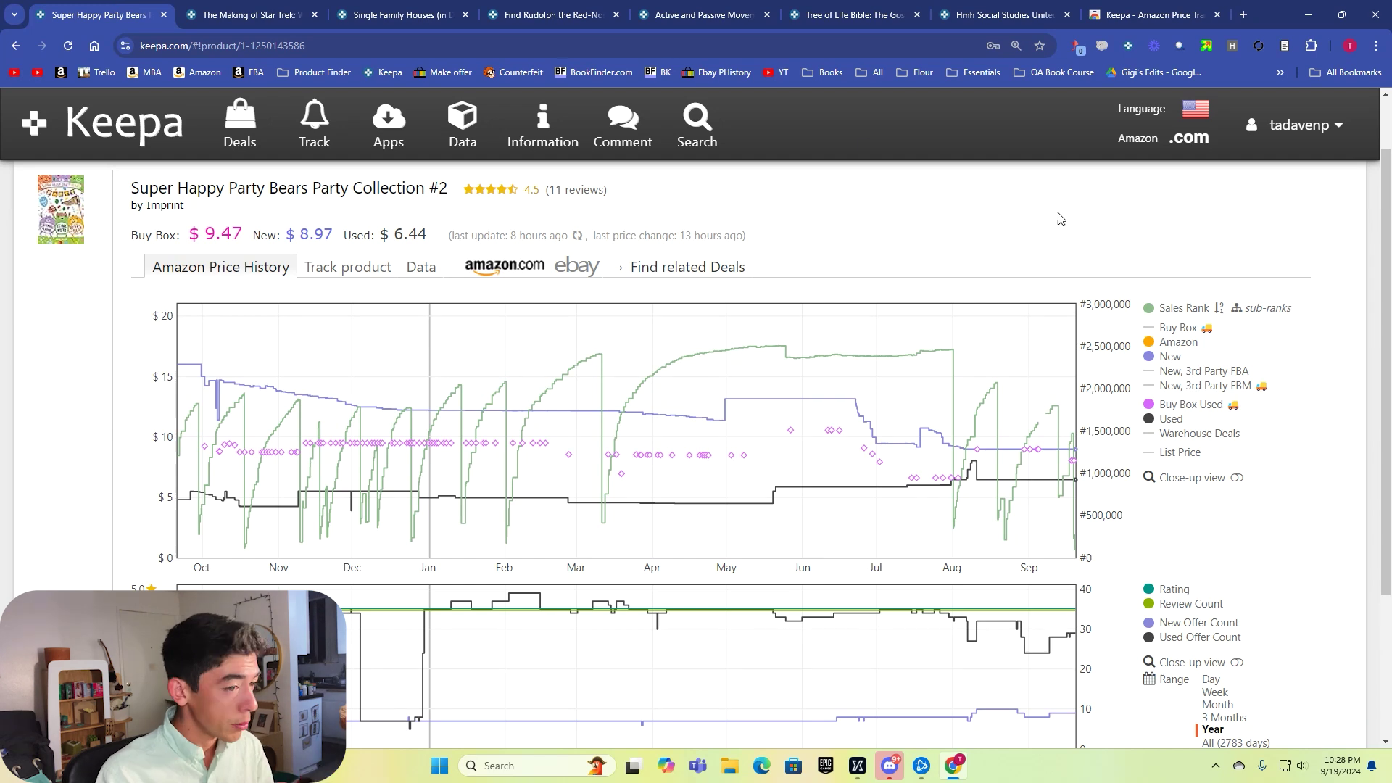
mouse_move(1198, 309)
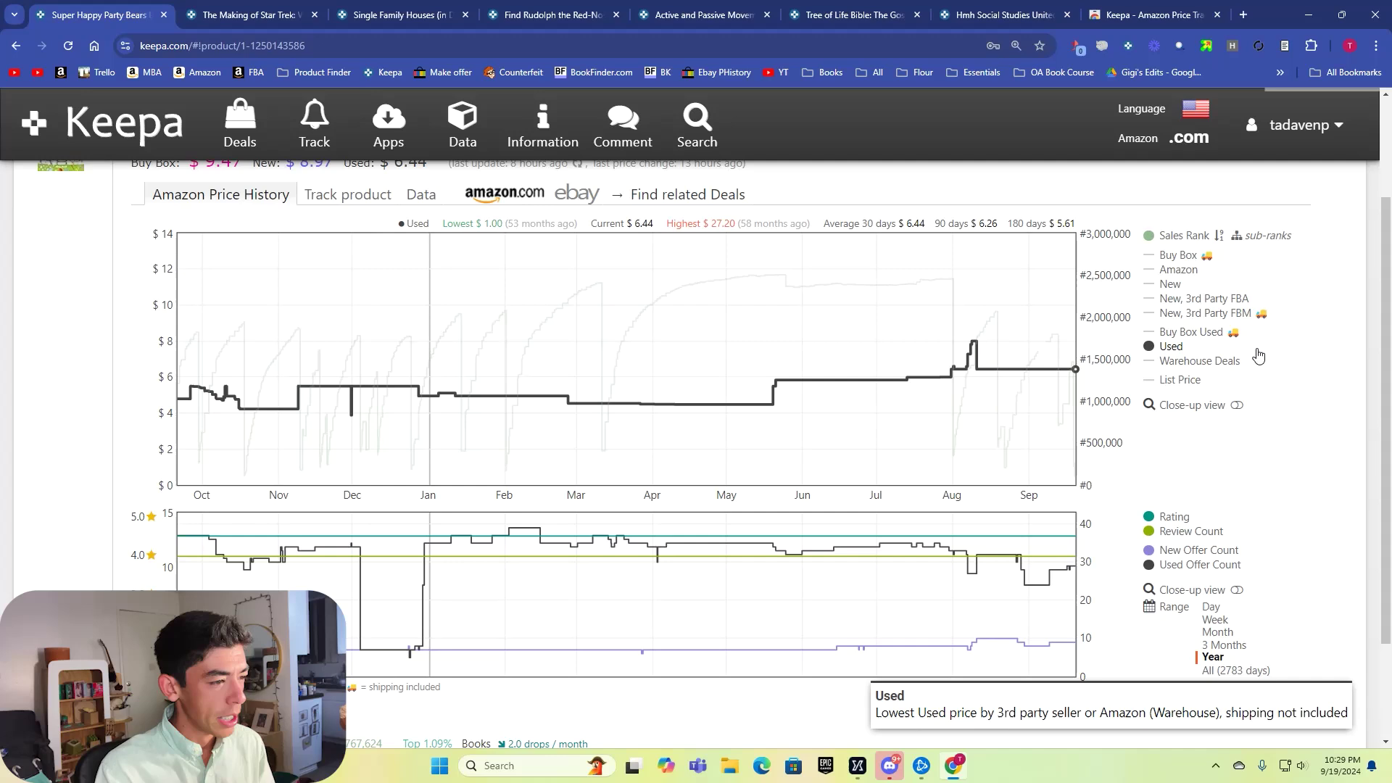
scroll(1258, 356, up, 1)
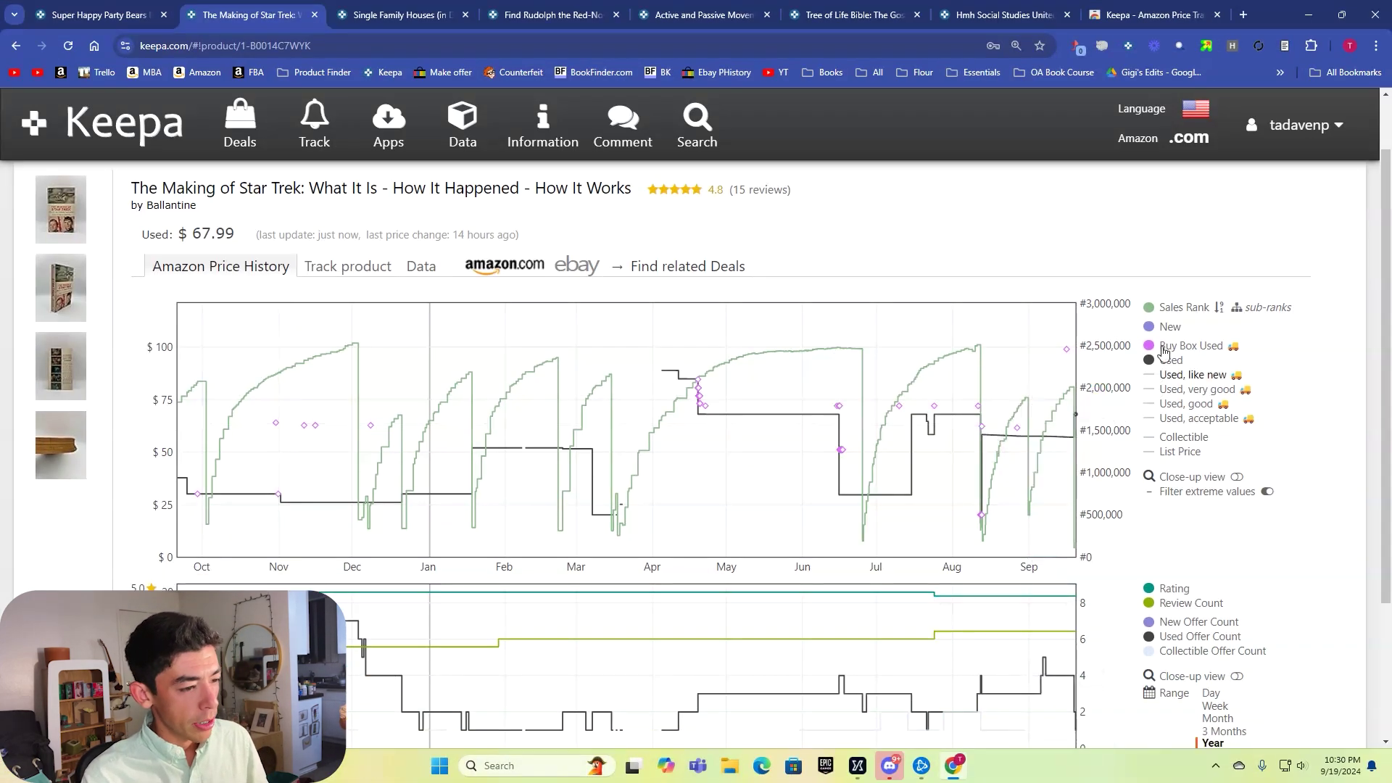
Step: Hide the New and Buy Box Used series on The Making of Star Trek chart
click(1163, 348)
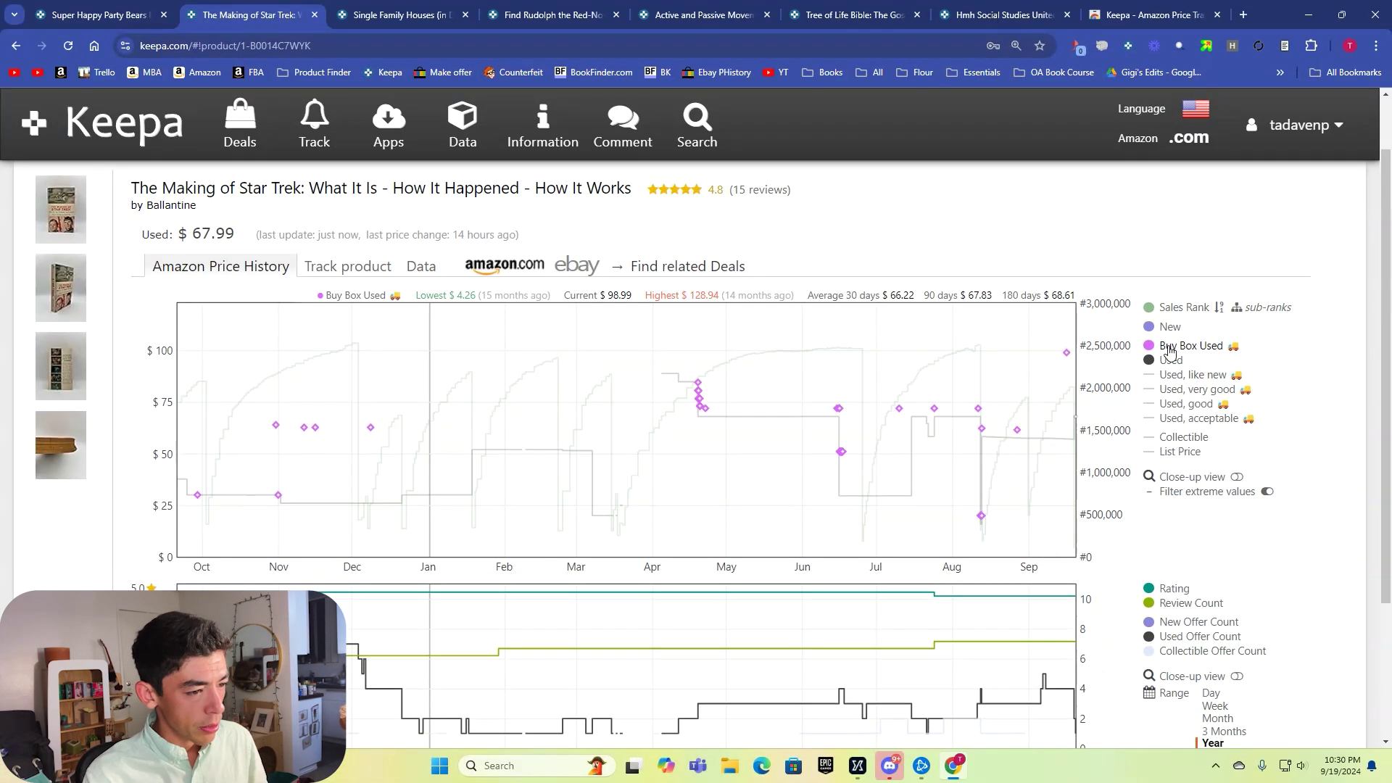
click(1167, 326)
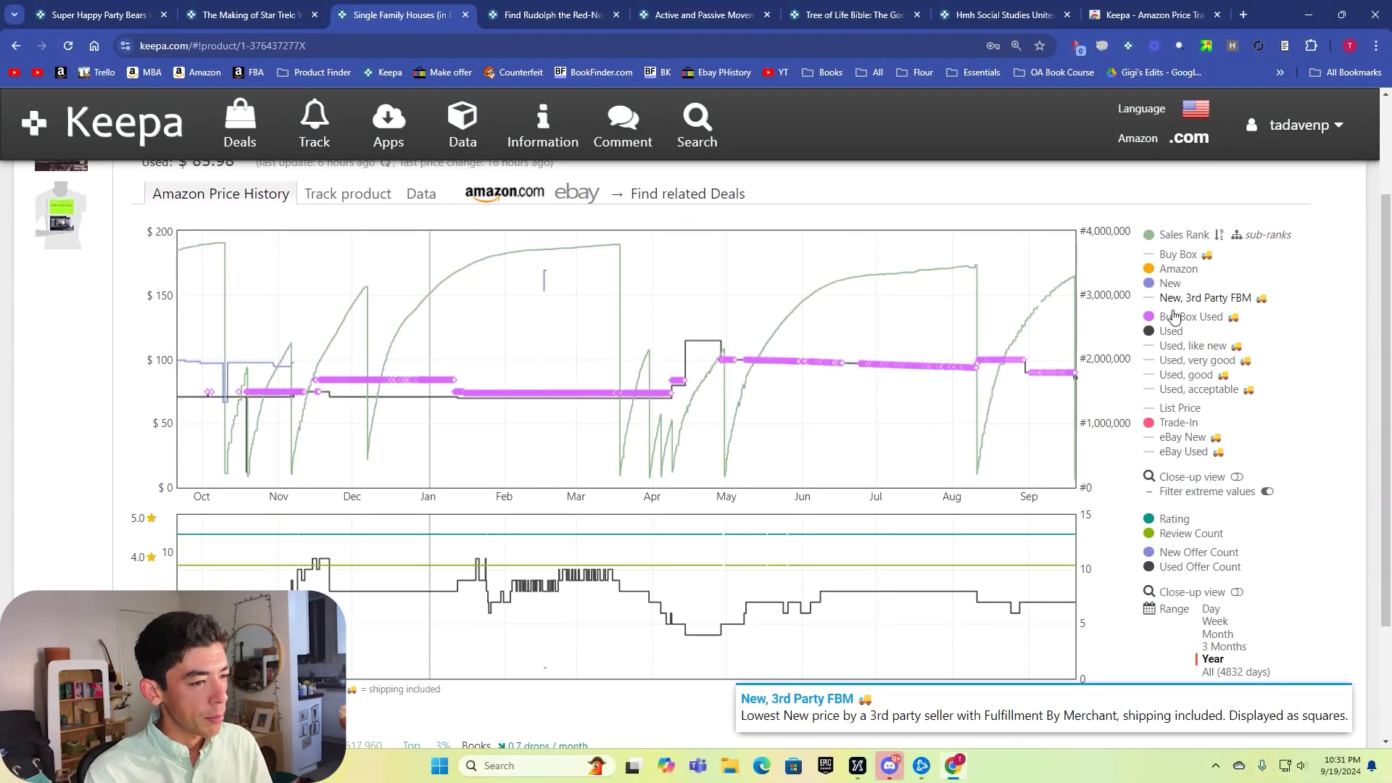
Step: Hide the Buy Box Used series on the Single Family Houses chart
click(1163, 317)
scroll(725, 355, up, 1)
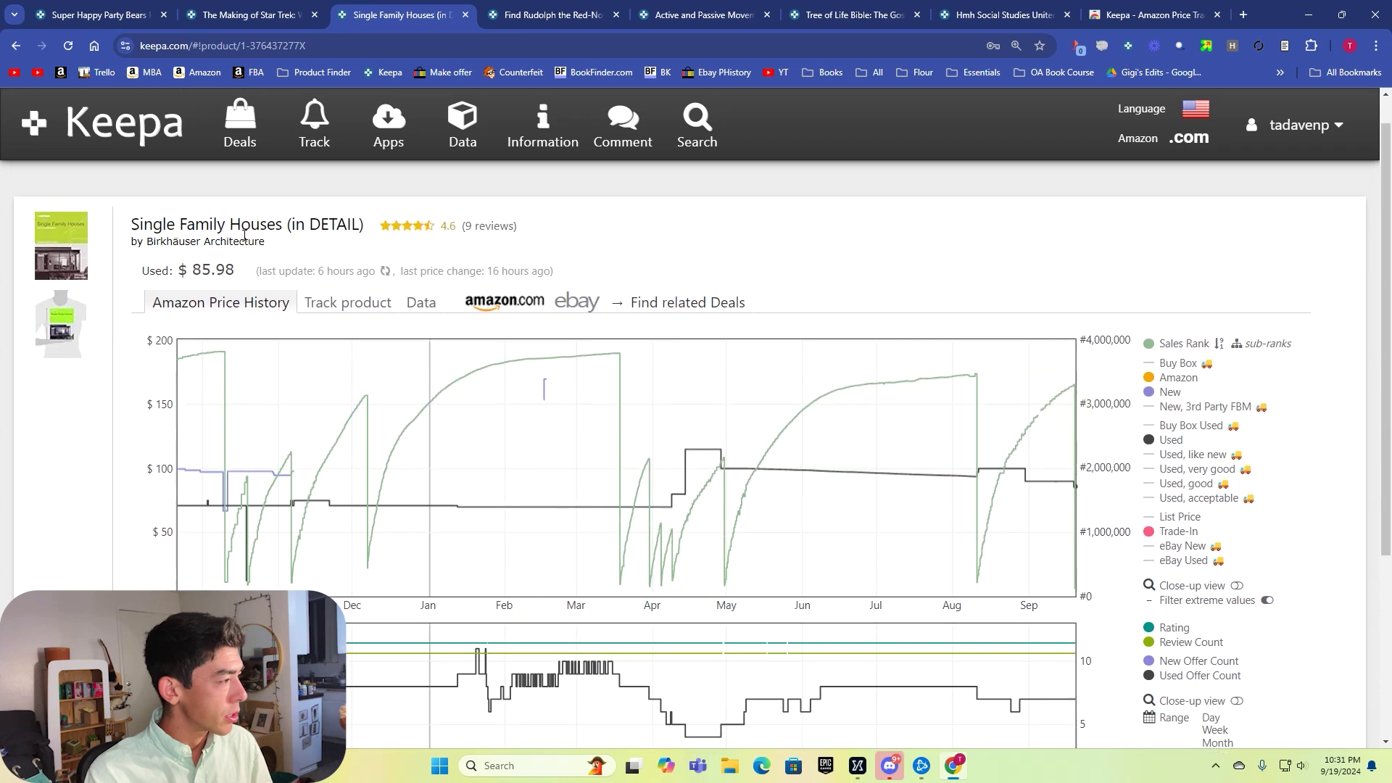
scroll(349, 455, down, 1)
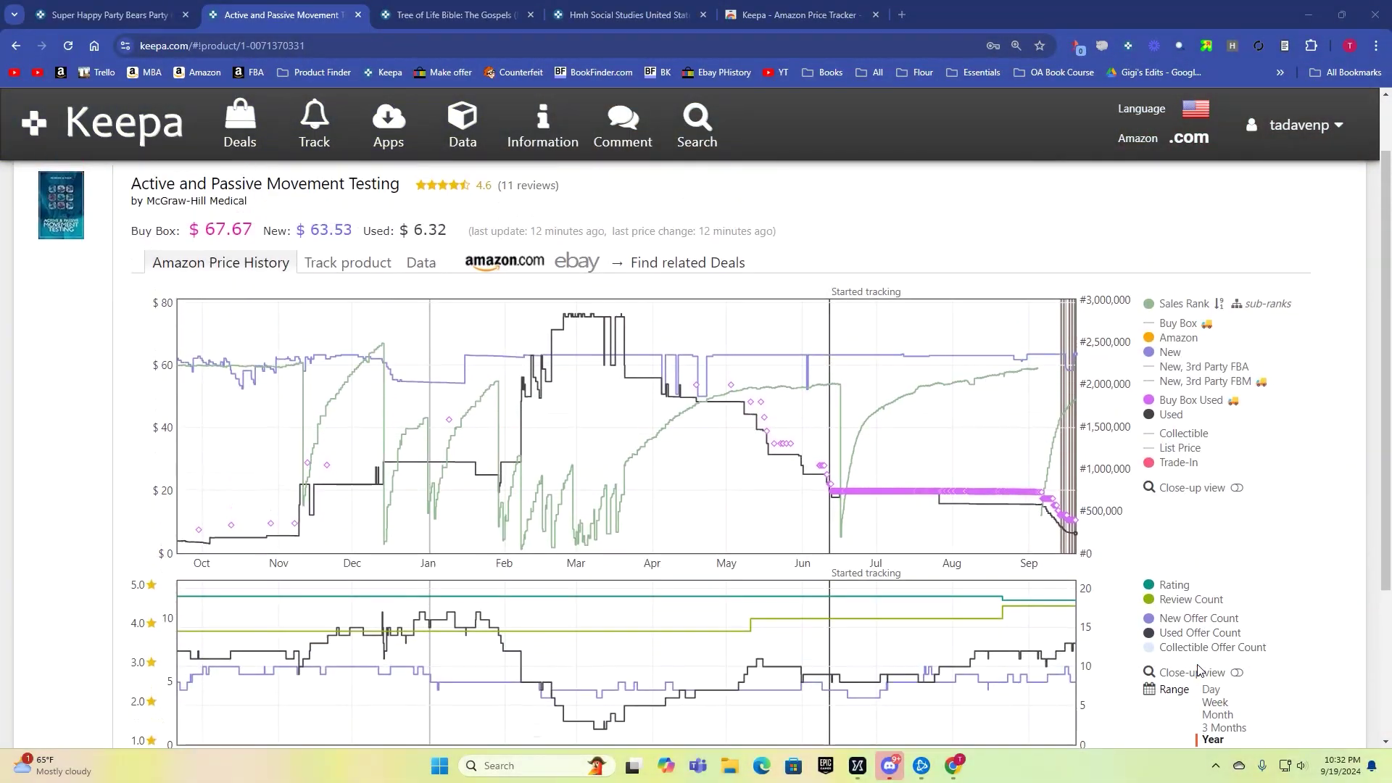
scroll(84, 281, up, 1)
click(83, 281)
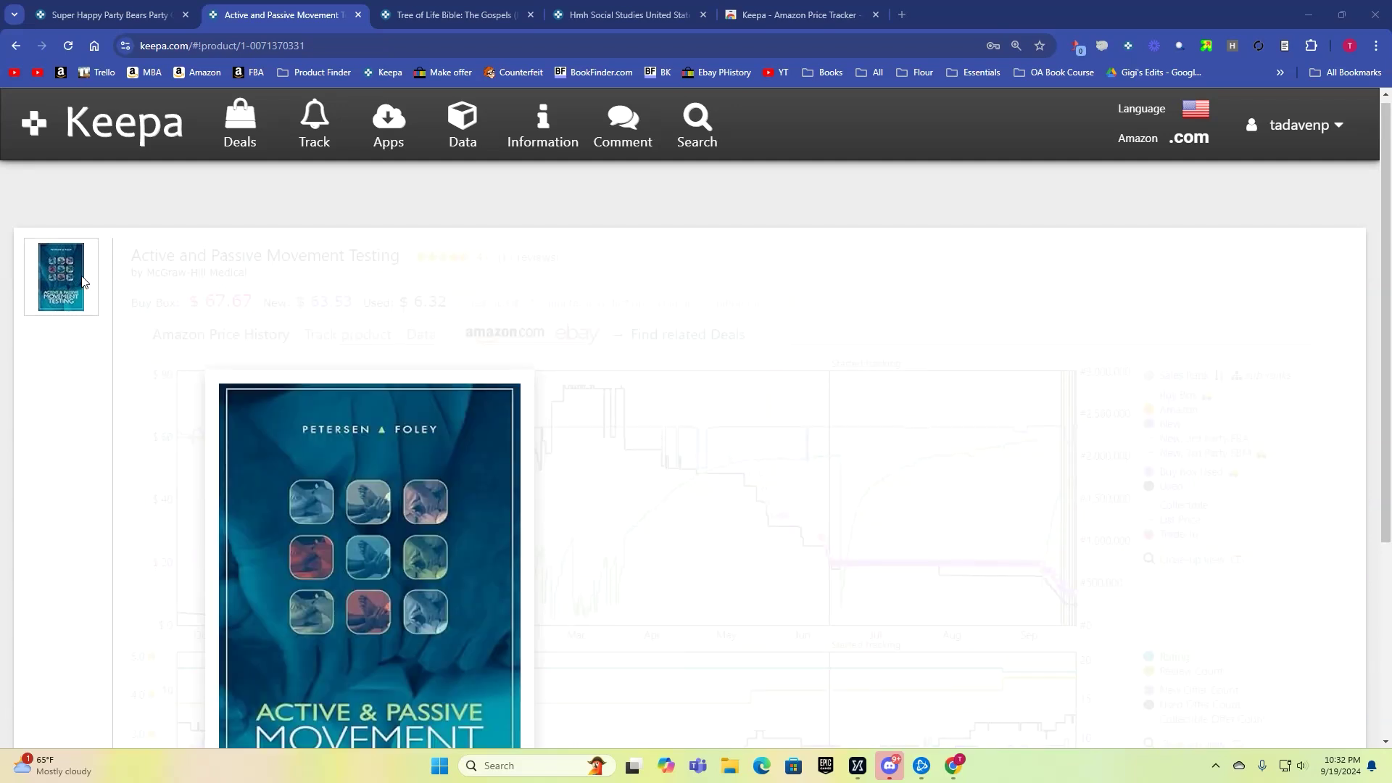
scroll(86, 265, down, 1)
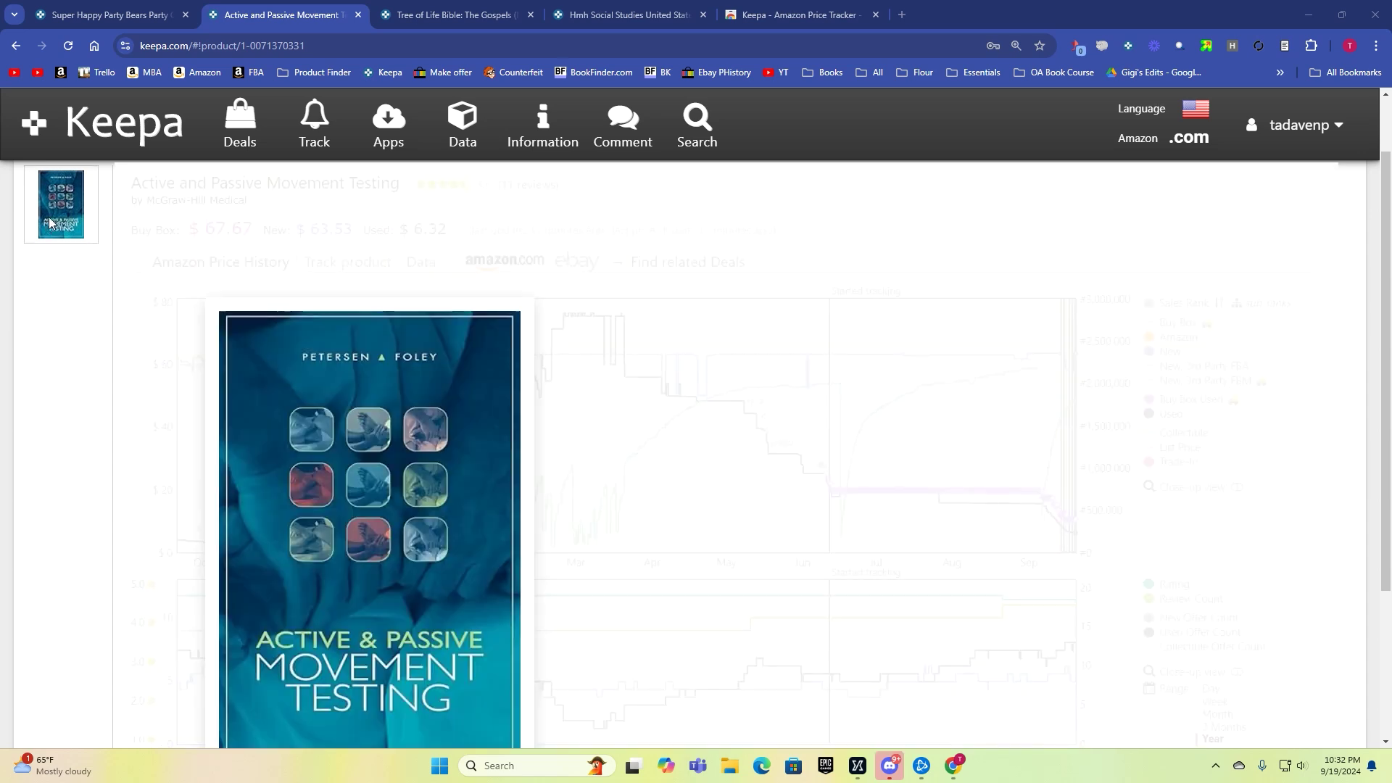
scroll(884, 406, down, 2)
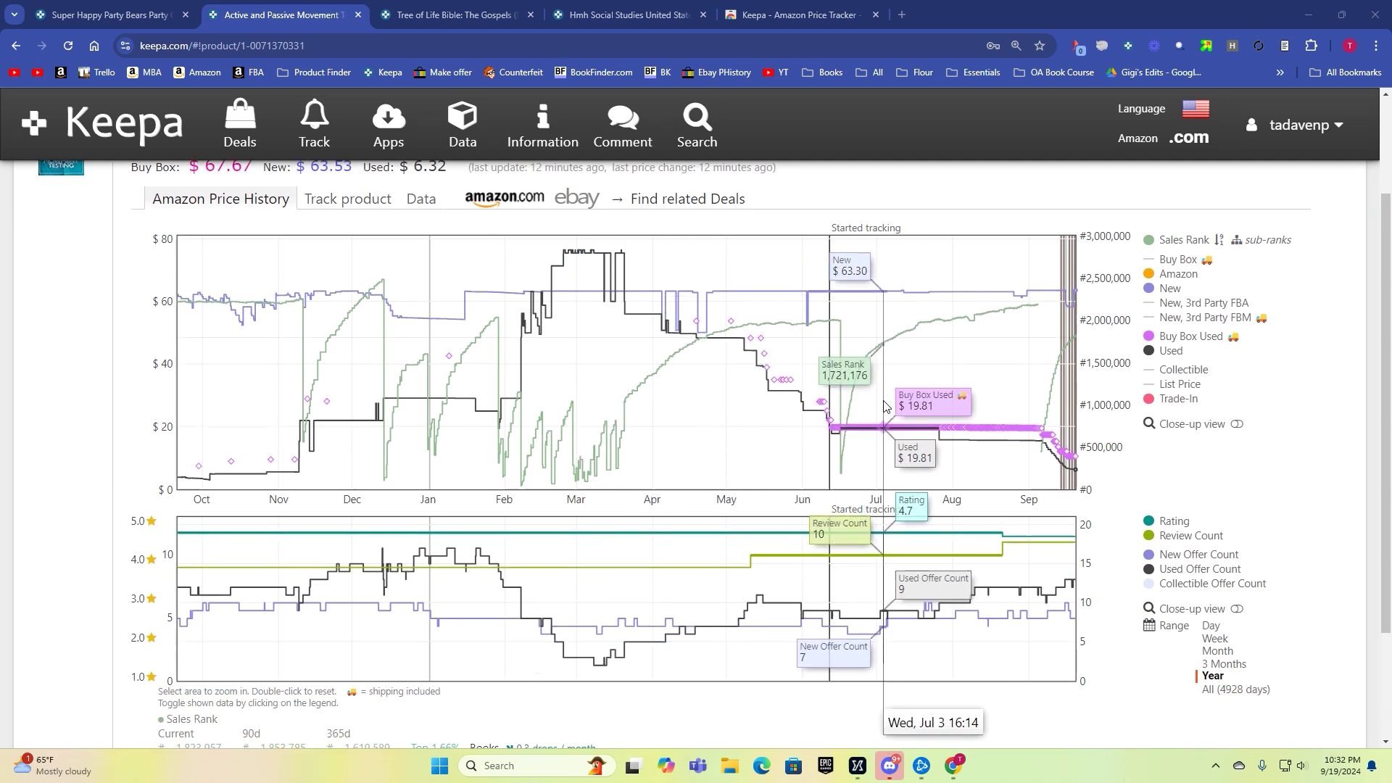
scroll(883, 406, up, 2)
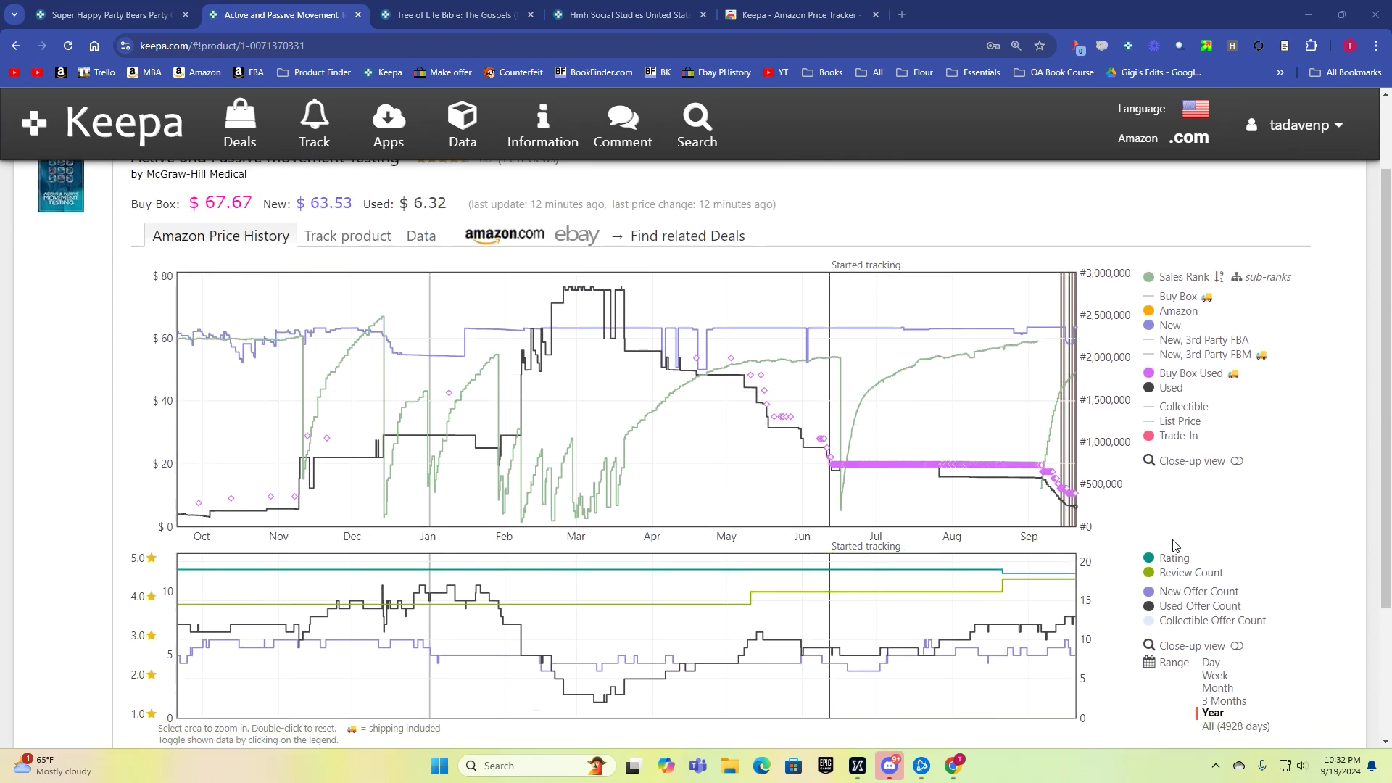
Step: Switch the Active and Passive Movement Testing charts to the full 4928-day All range
mouse_move(1188, 400)
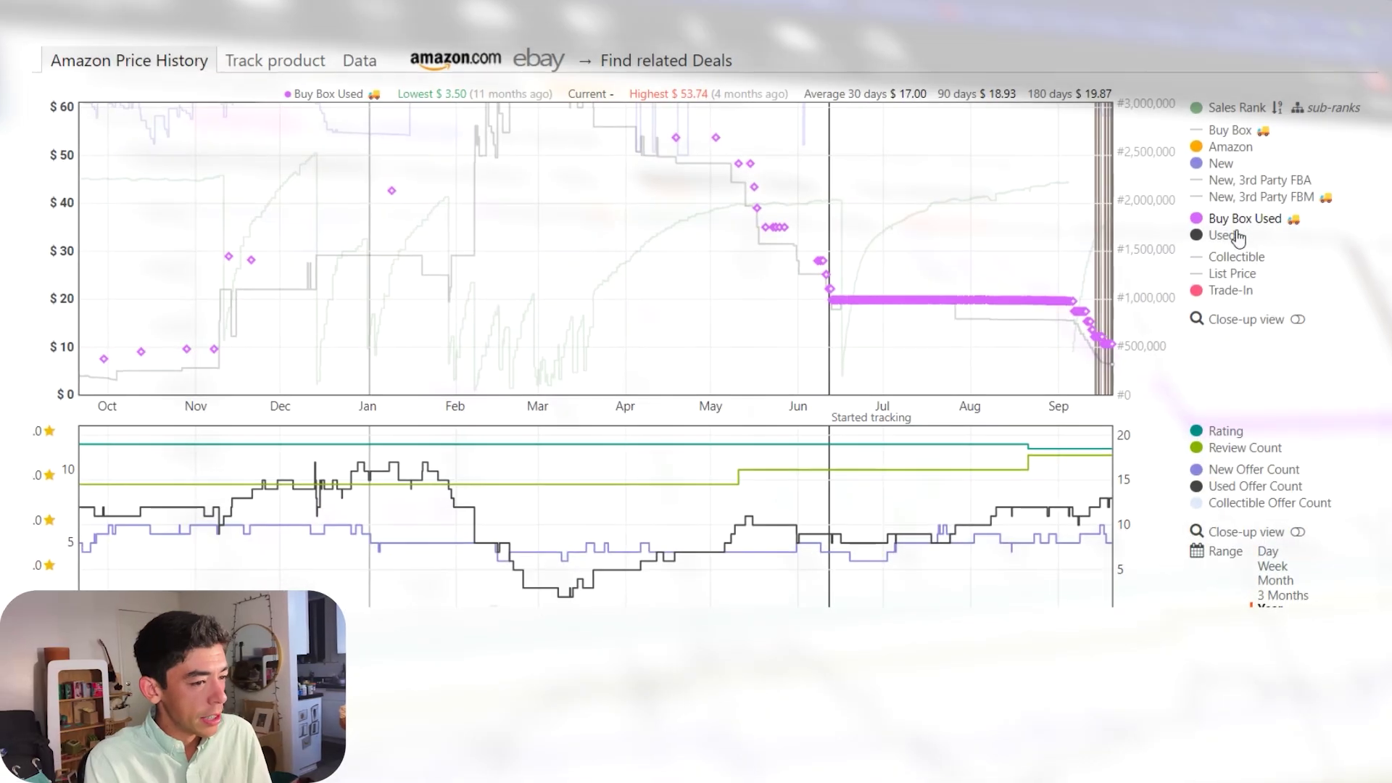
mouse_move(1236, 241)
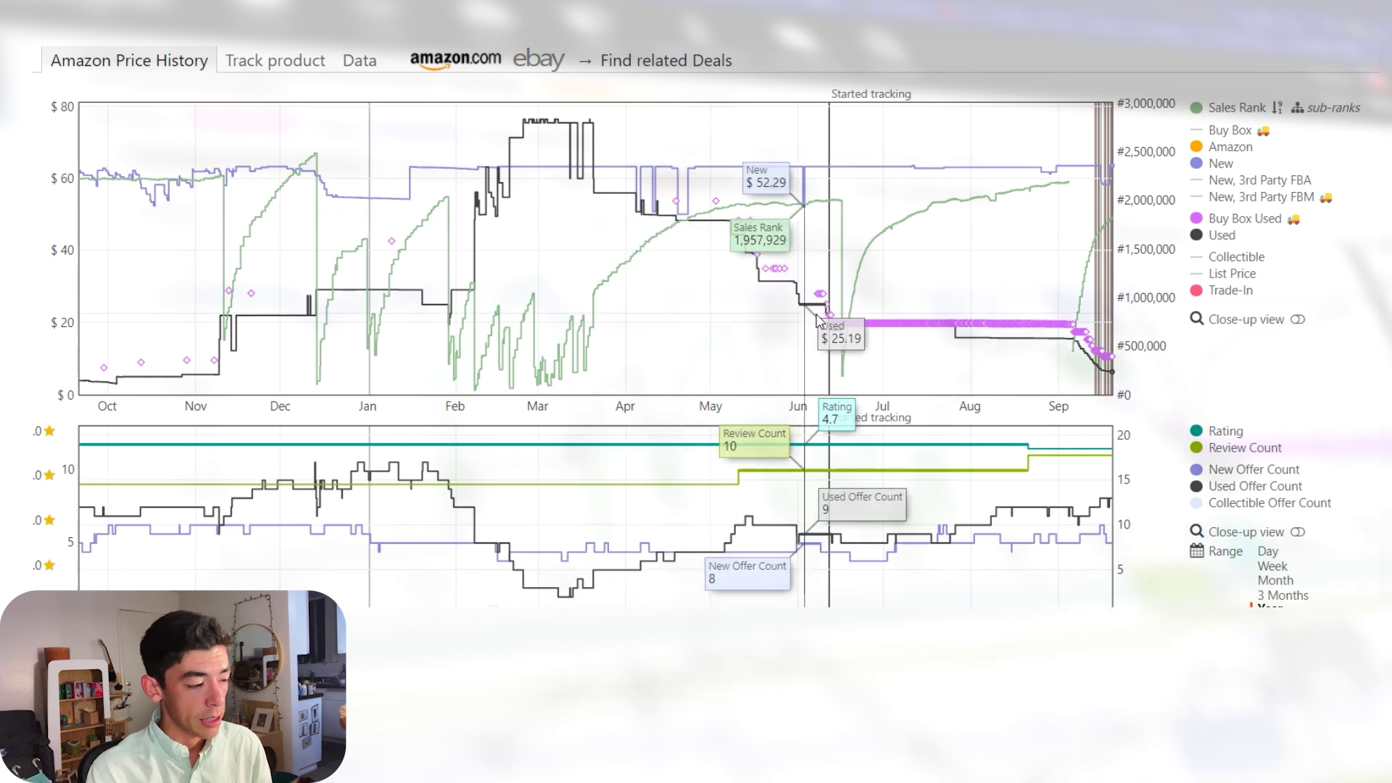
scroll(855, 399, down, 3)
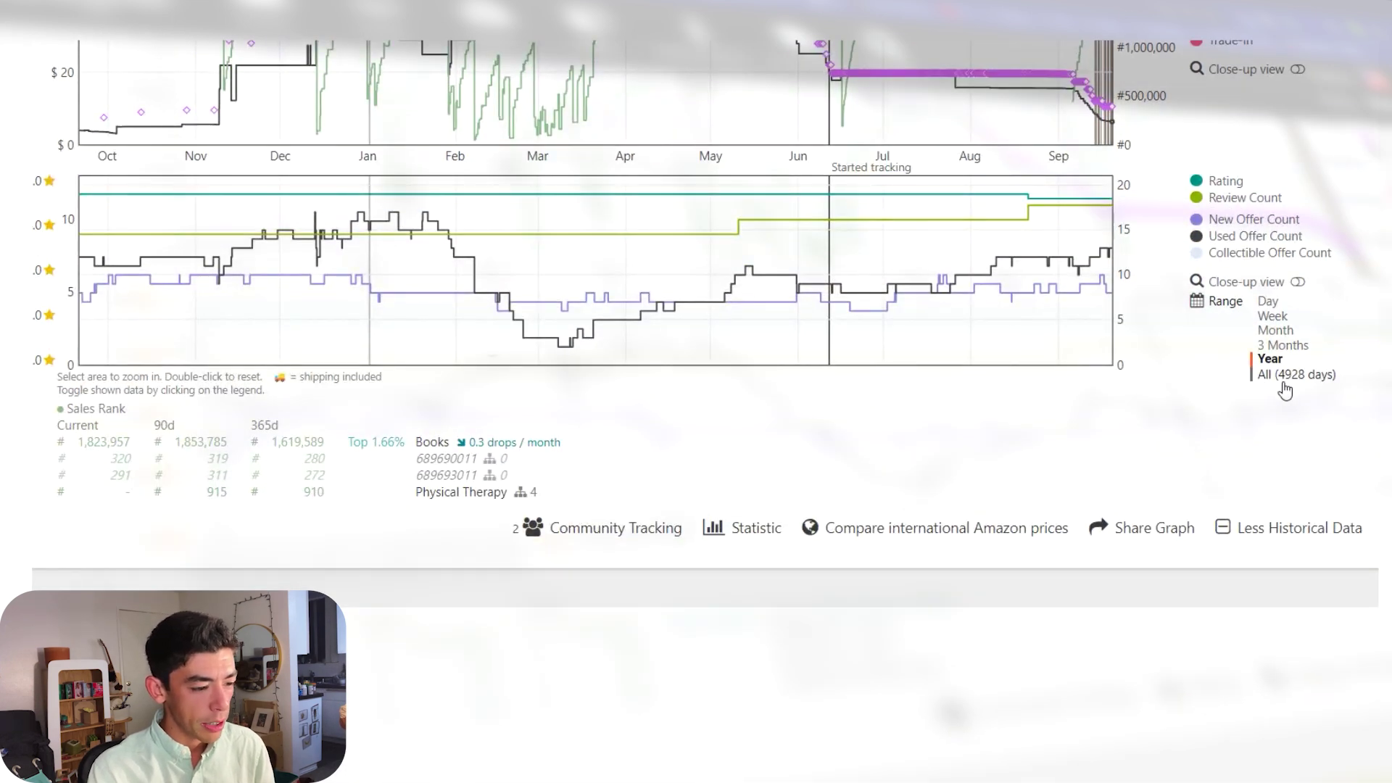
click(1284, 377)
scroll(1233, 326, up, 1)
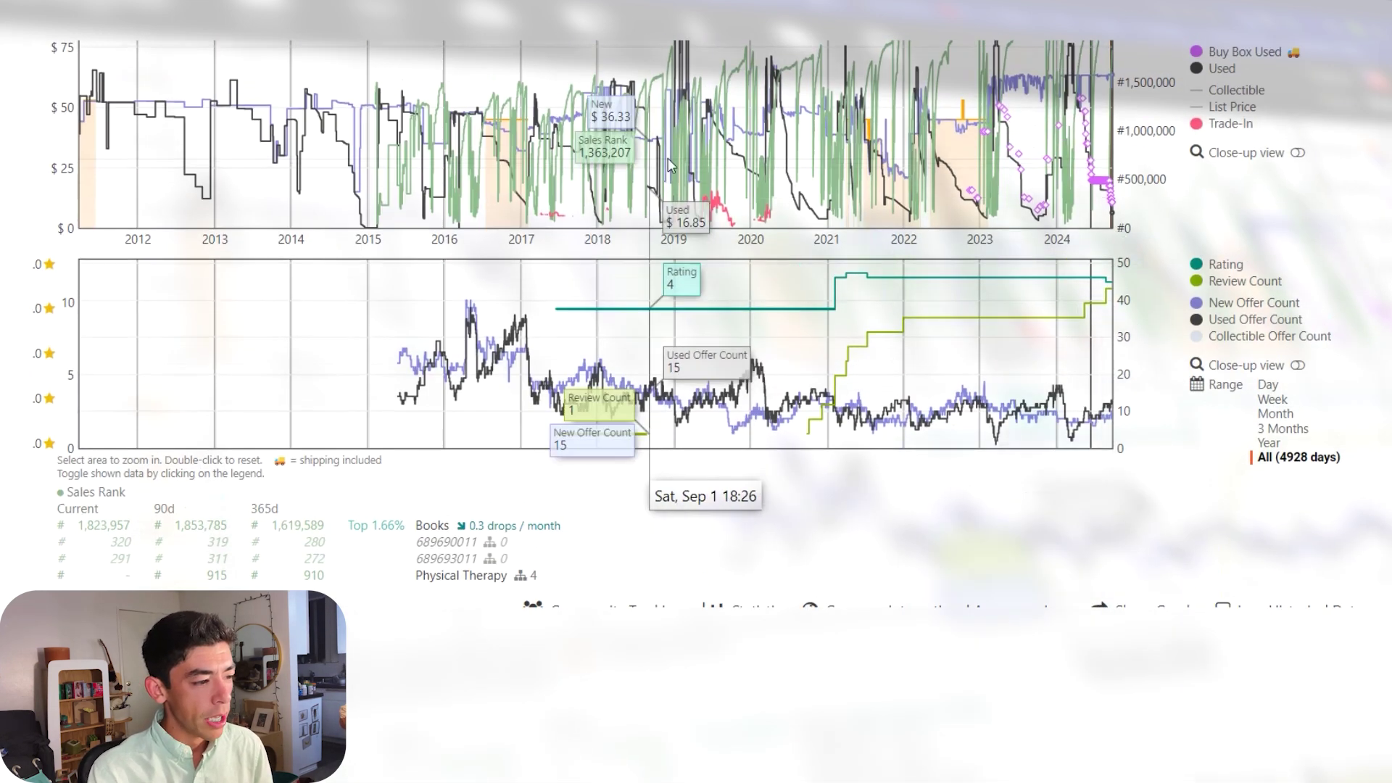
Step: Zoom the charts into Nov 2018 through Jul 2024 and hide the Buy Box Used series
drag(661, 377, 1255, 193)
scroll(1225, 208, up, 1)
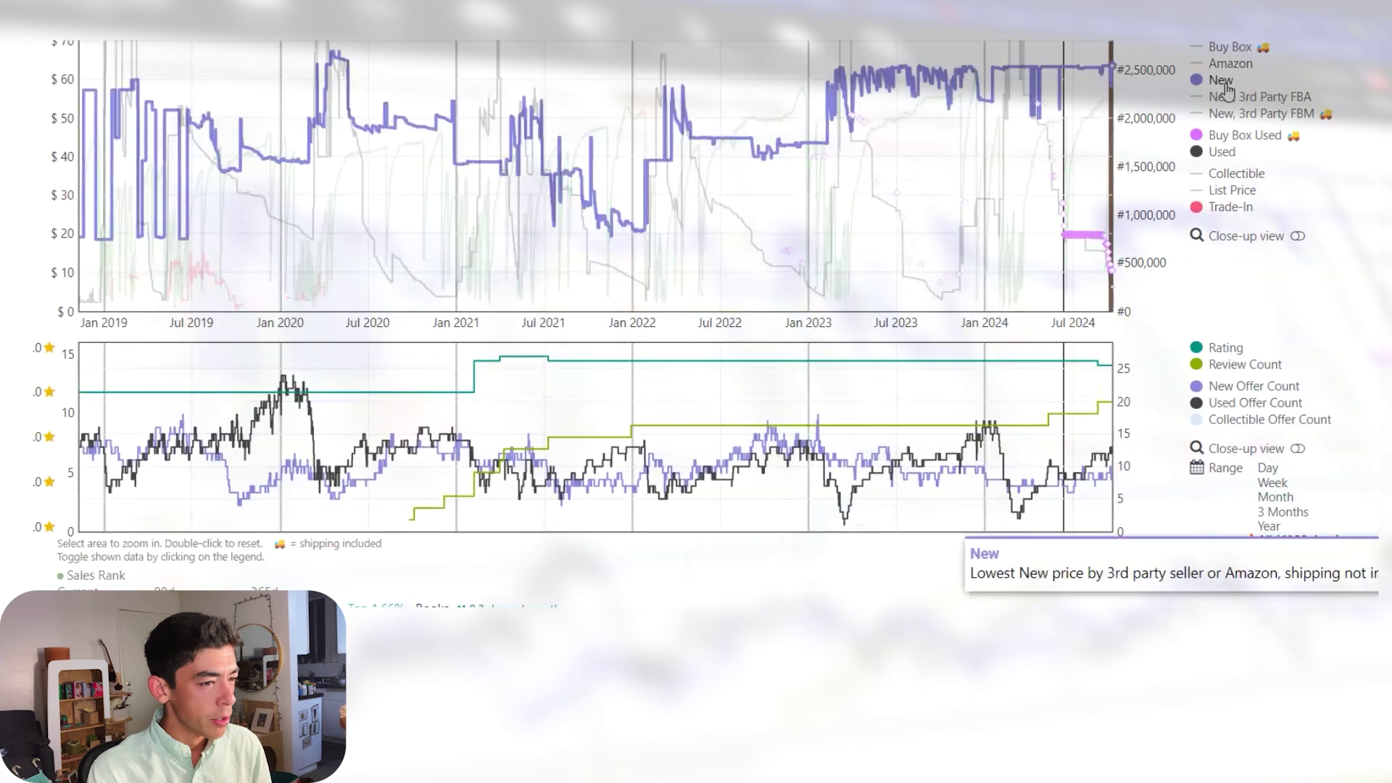
click(1244, 134)
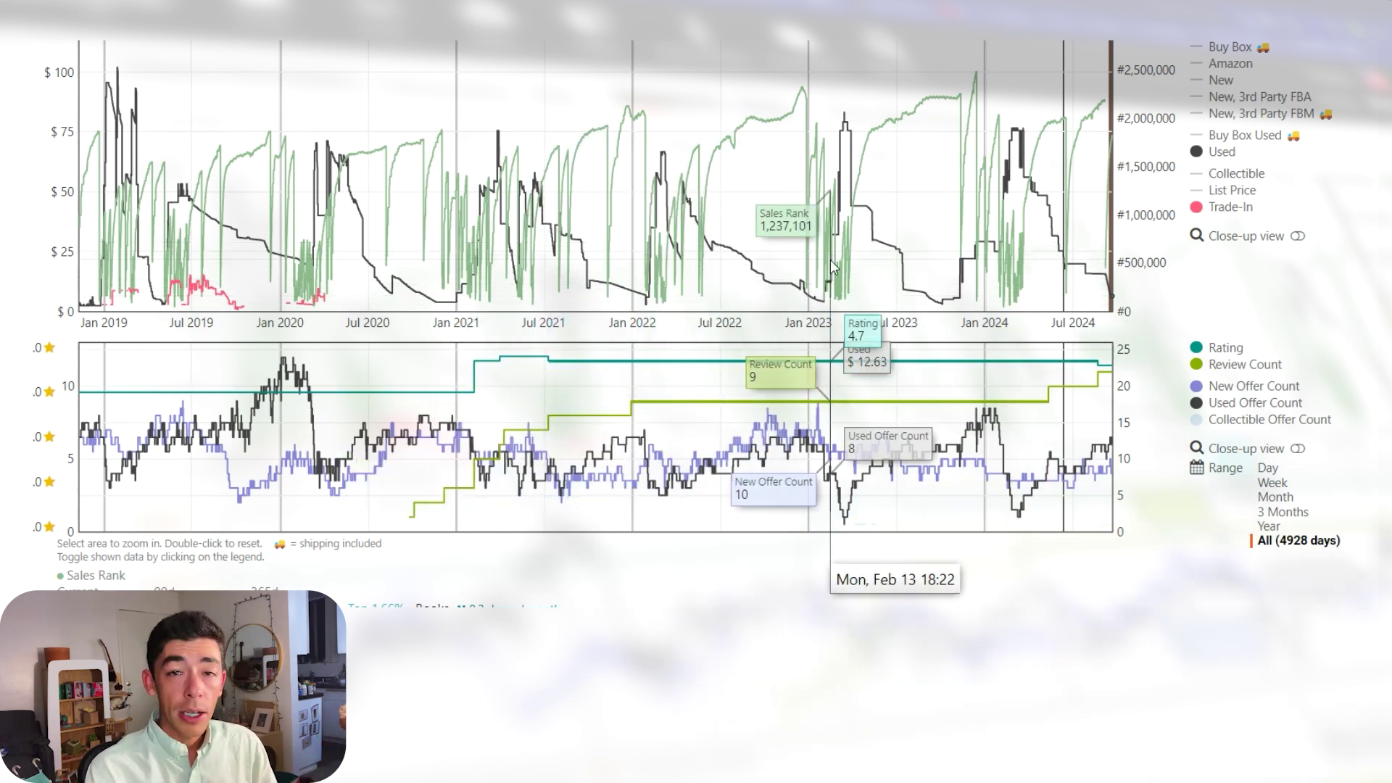
Step: Set the chart range back to Year to show only October through September
click(1270, 526)
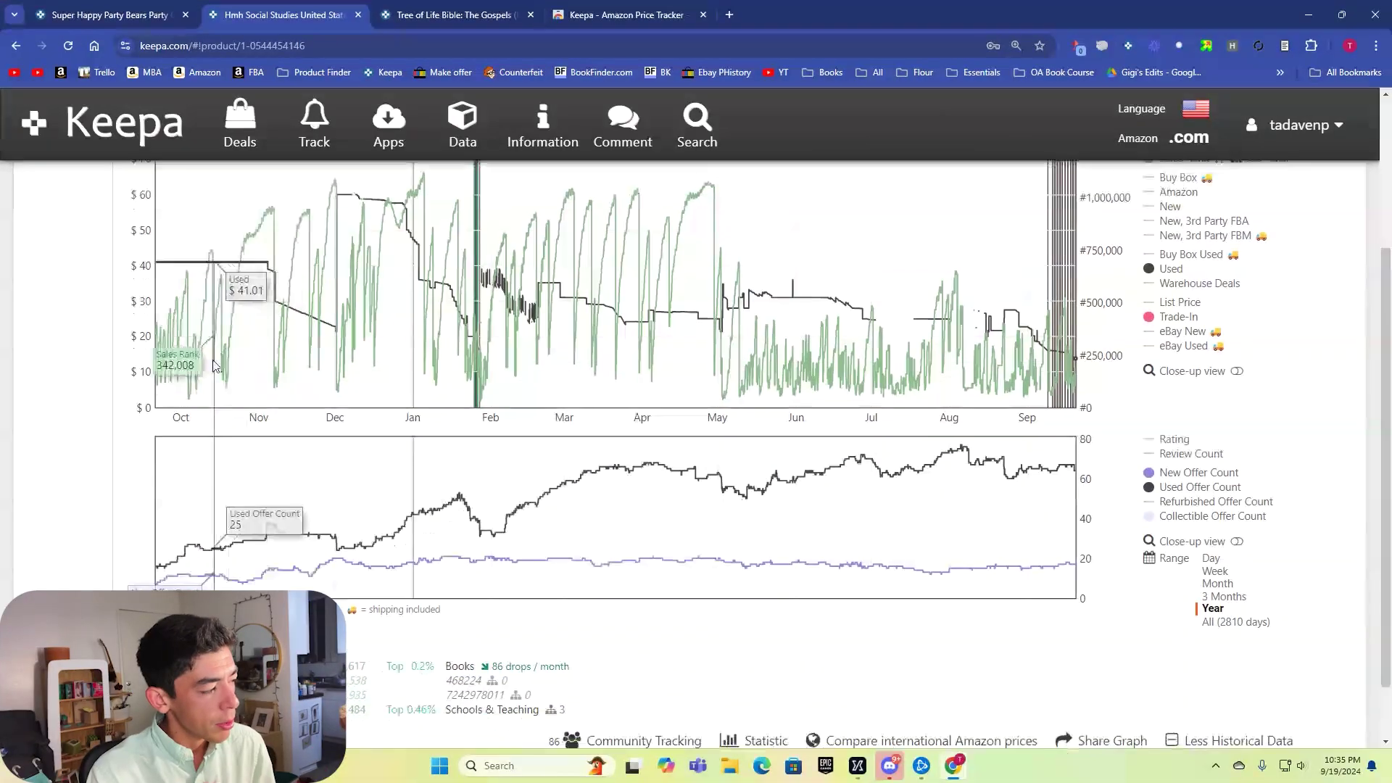
Step: Scroll the Hmh Social Studies United States History page to view its yearly price and offer-count charts
scroll(424, 381, up, 1)
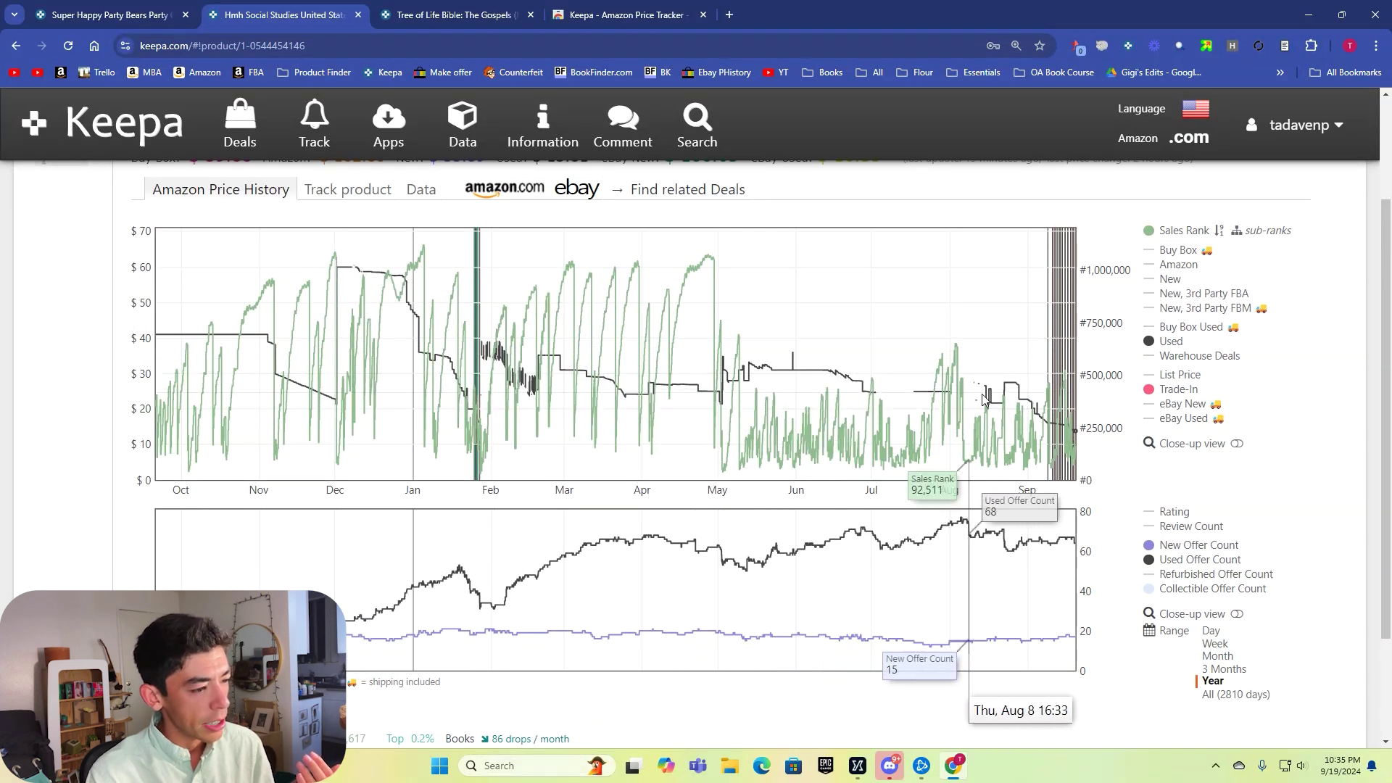
scroll(1058, 433, down, 3)
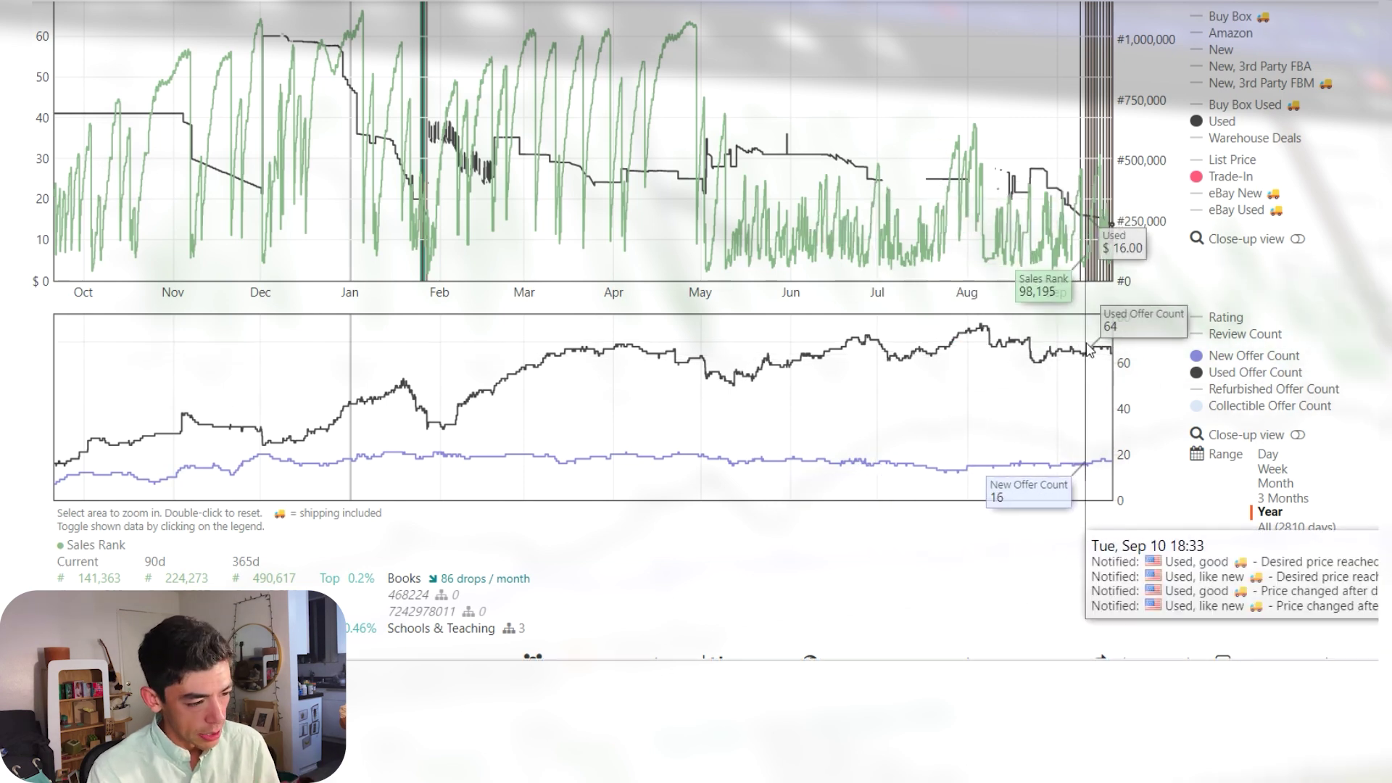
scroll(1317, 483, down, 1)
Step: View the Hmh book's entire price history under All, then return the charts to Year
click(1309, 449)
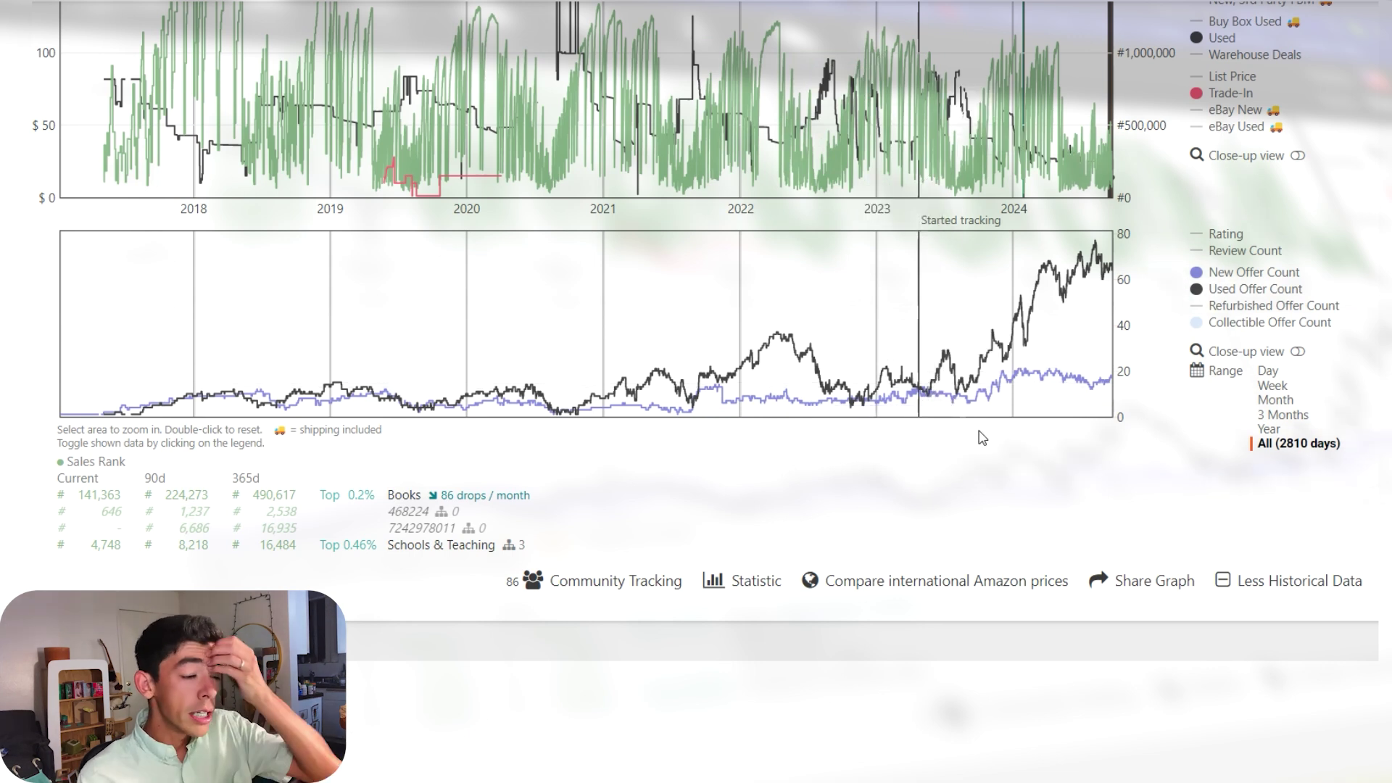
click(1270, 429)
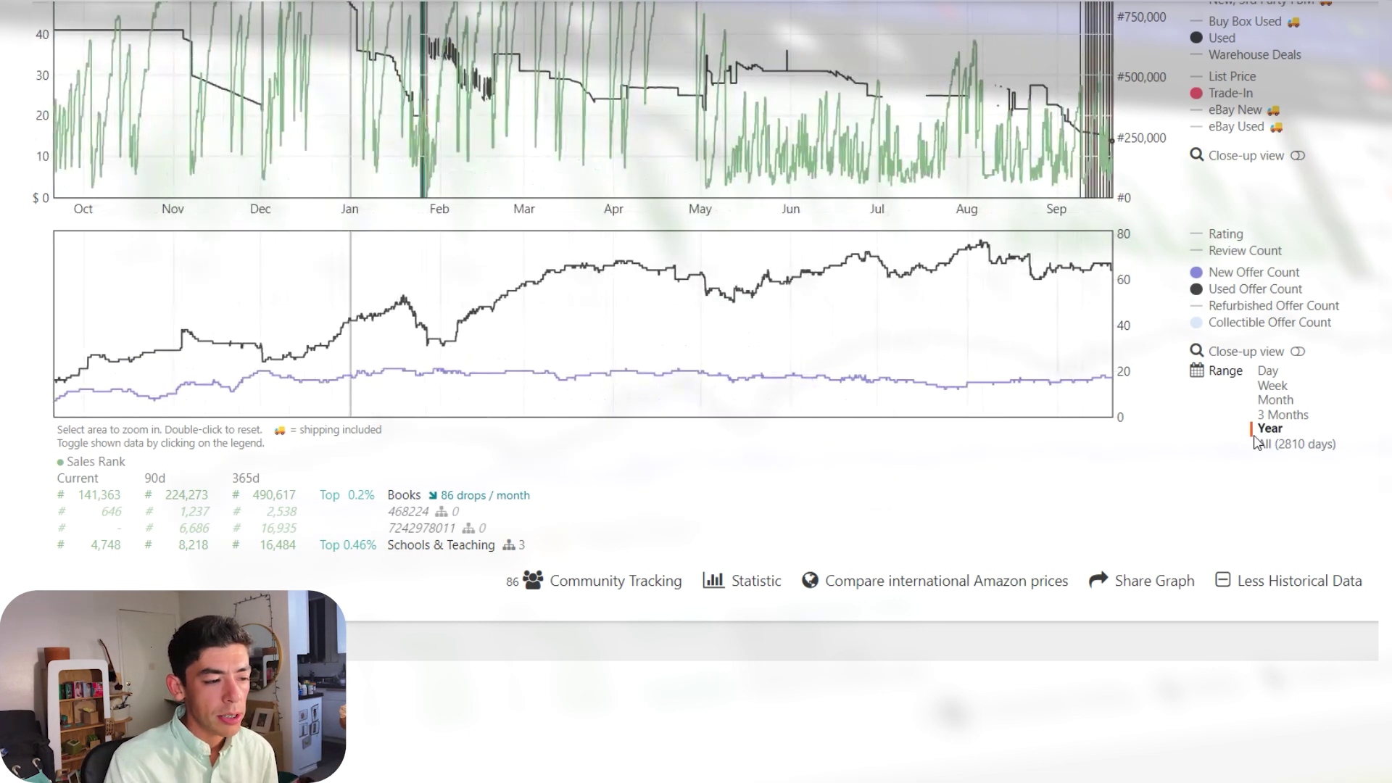
scroll(1250, 453, up, 1)
scroll(1243, 462, up, 2)
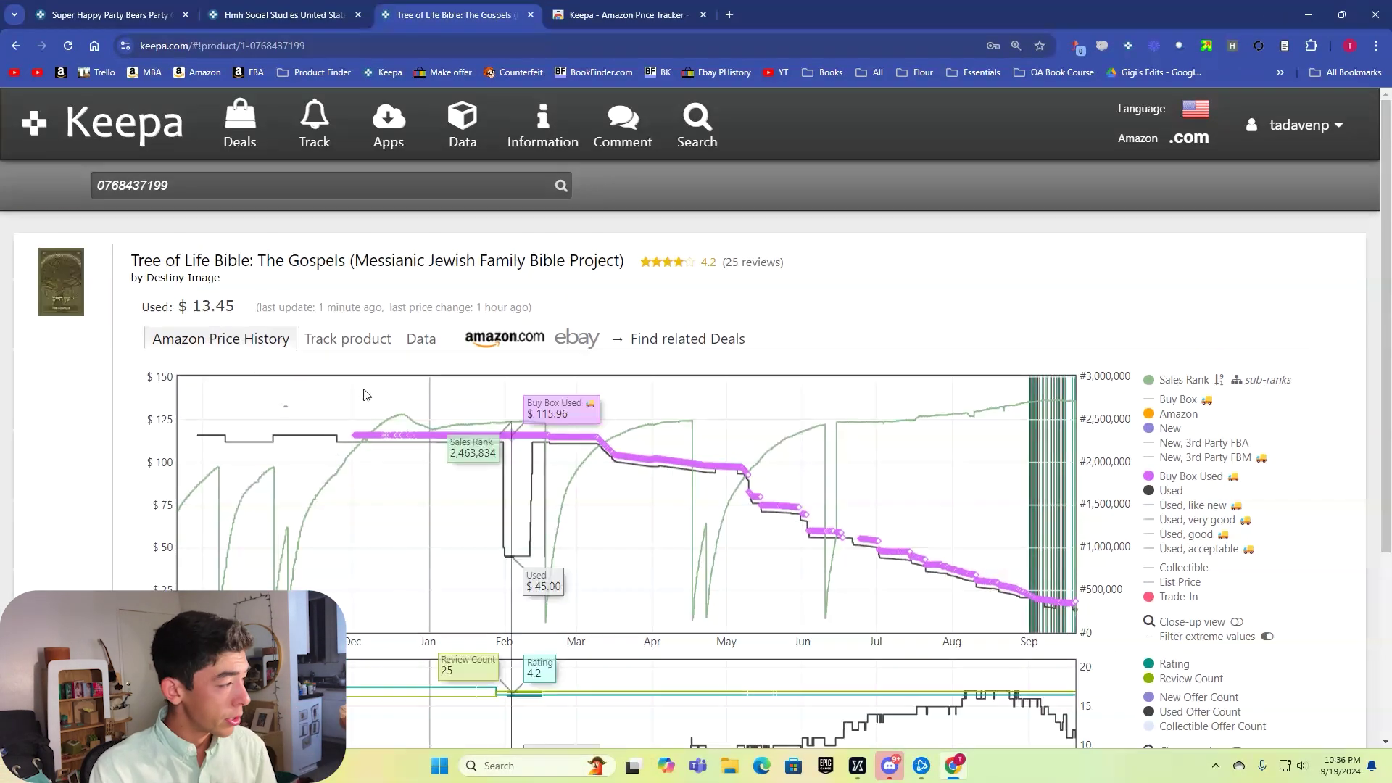
Step: Hide the Review Count and Rating lines from the Tree of Life Bible's offer-count chart
mouse_move(82, 288)
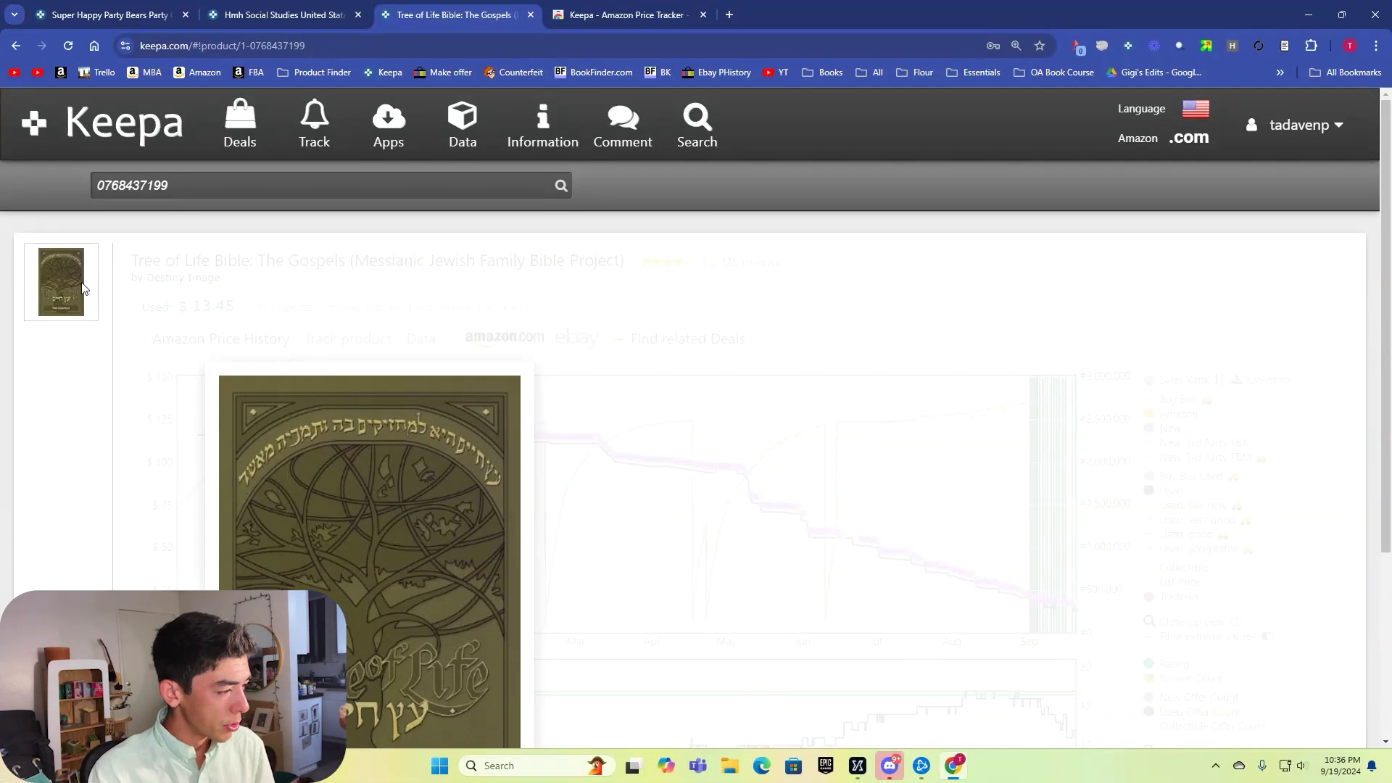
scroll(827, 348, down, 2)
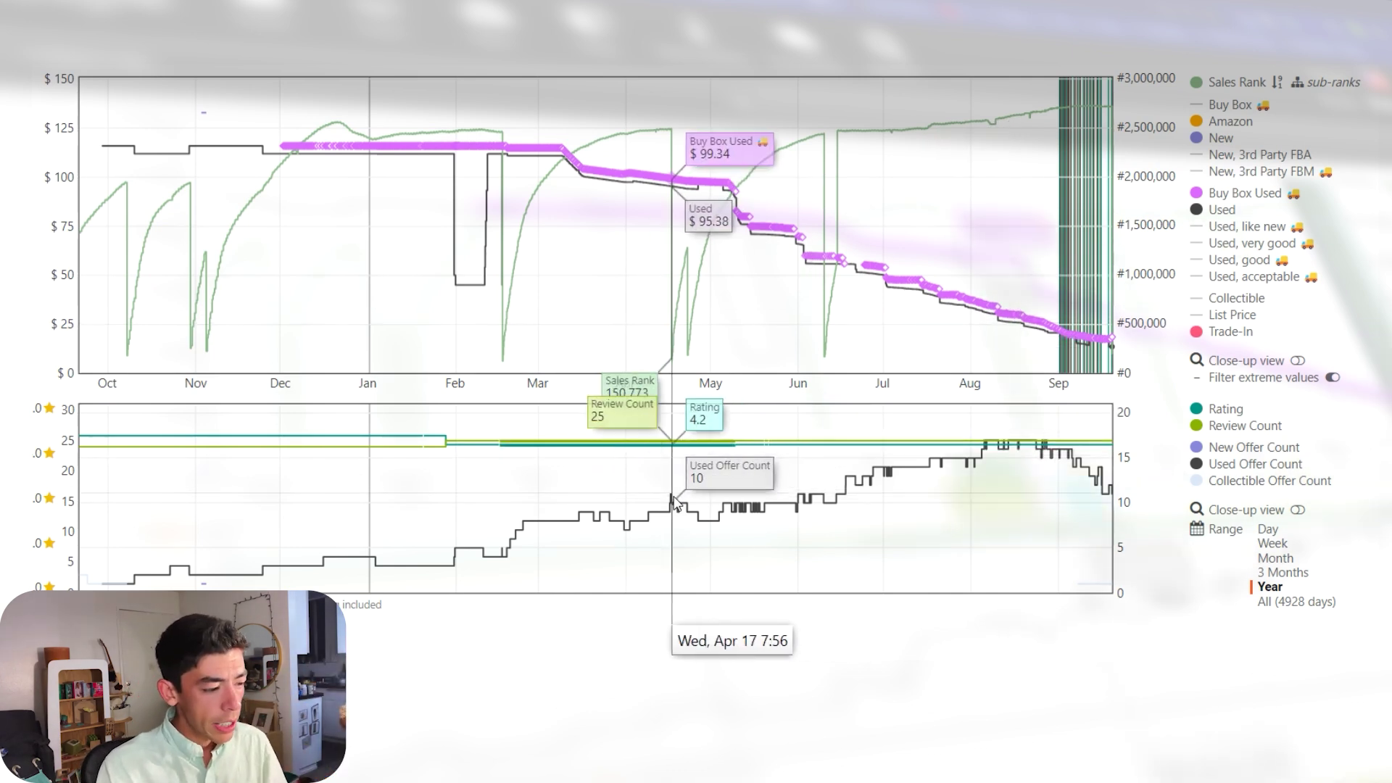
scroll(725, 341, down, 1)
click(1234, 342)
click(1233, 332)
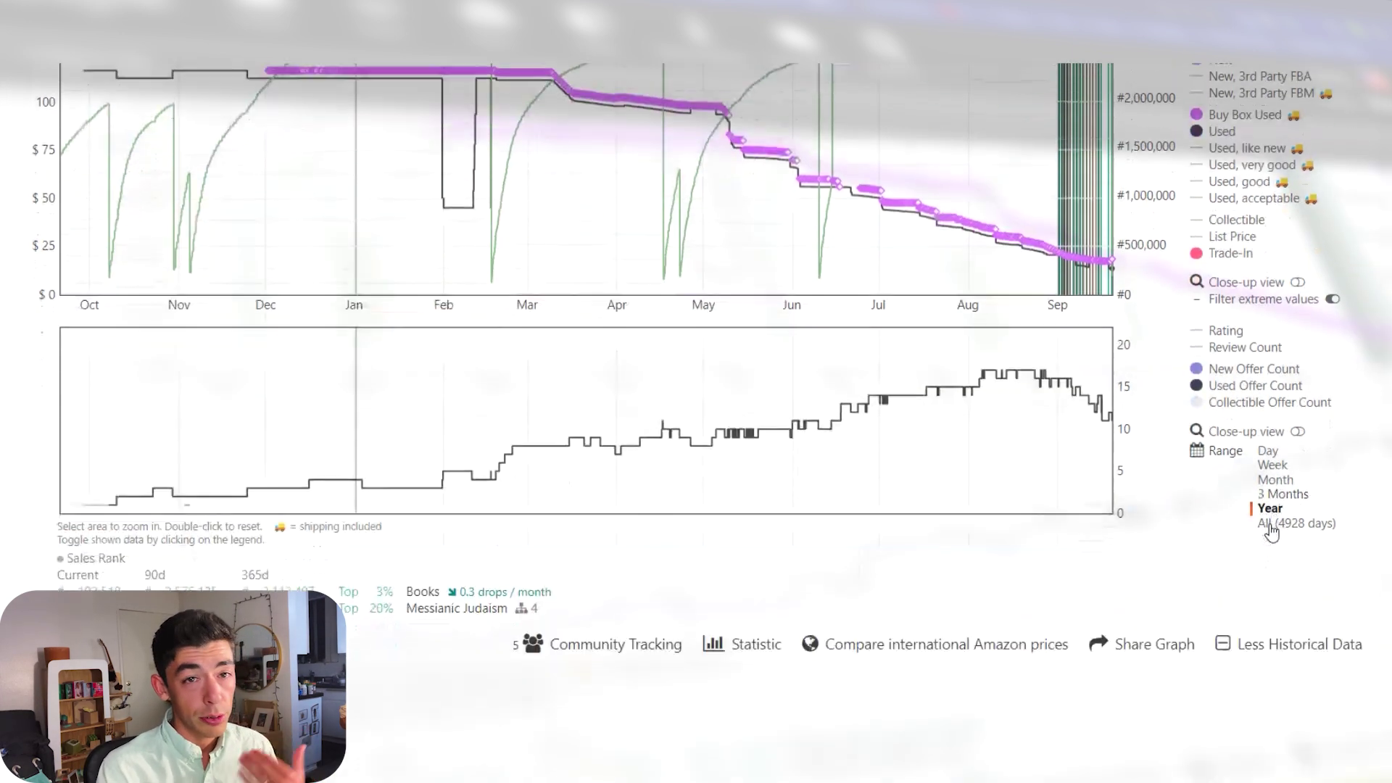
Step: Show the full history, zoom into Apr 2021–Jun 2024, then reset and return to Year
click(1271, 528)
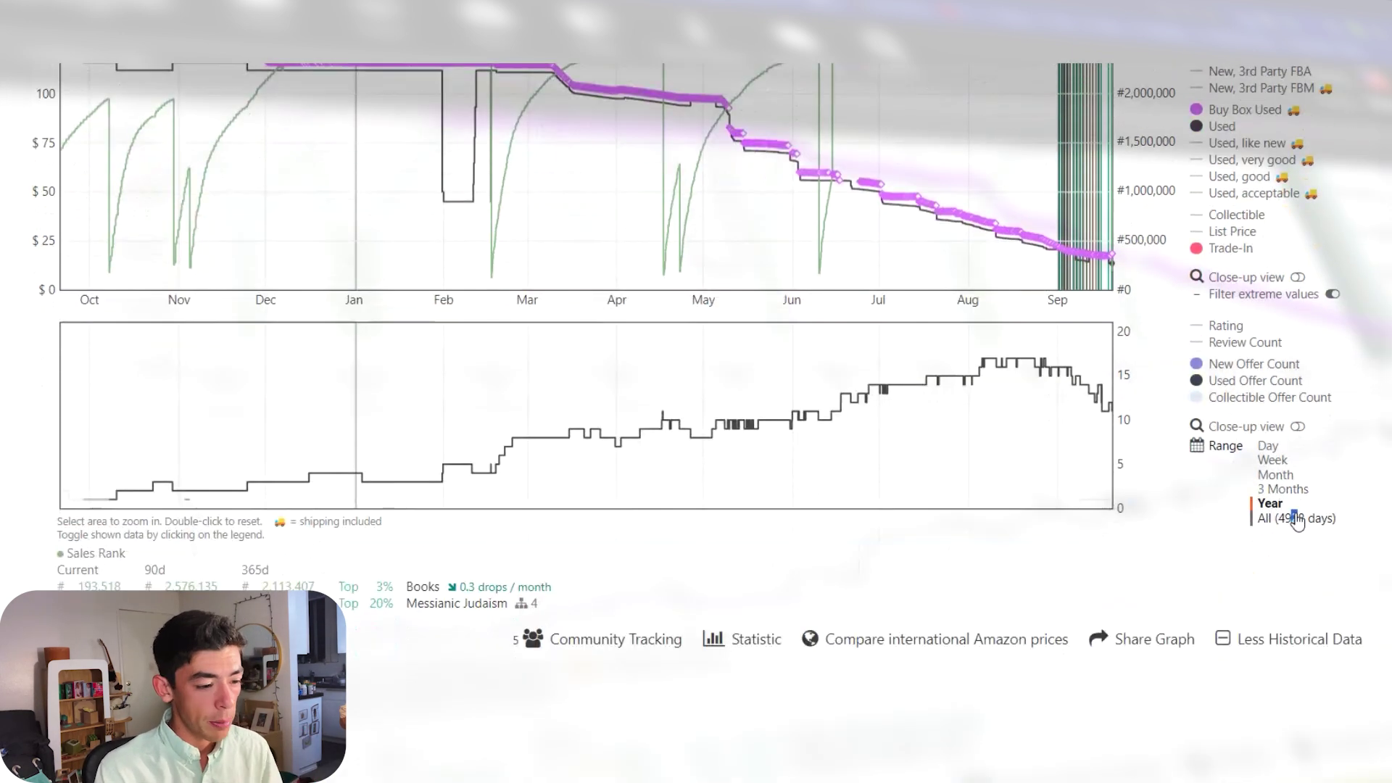
drag(754, 464, 1106, 478)
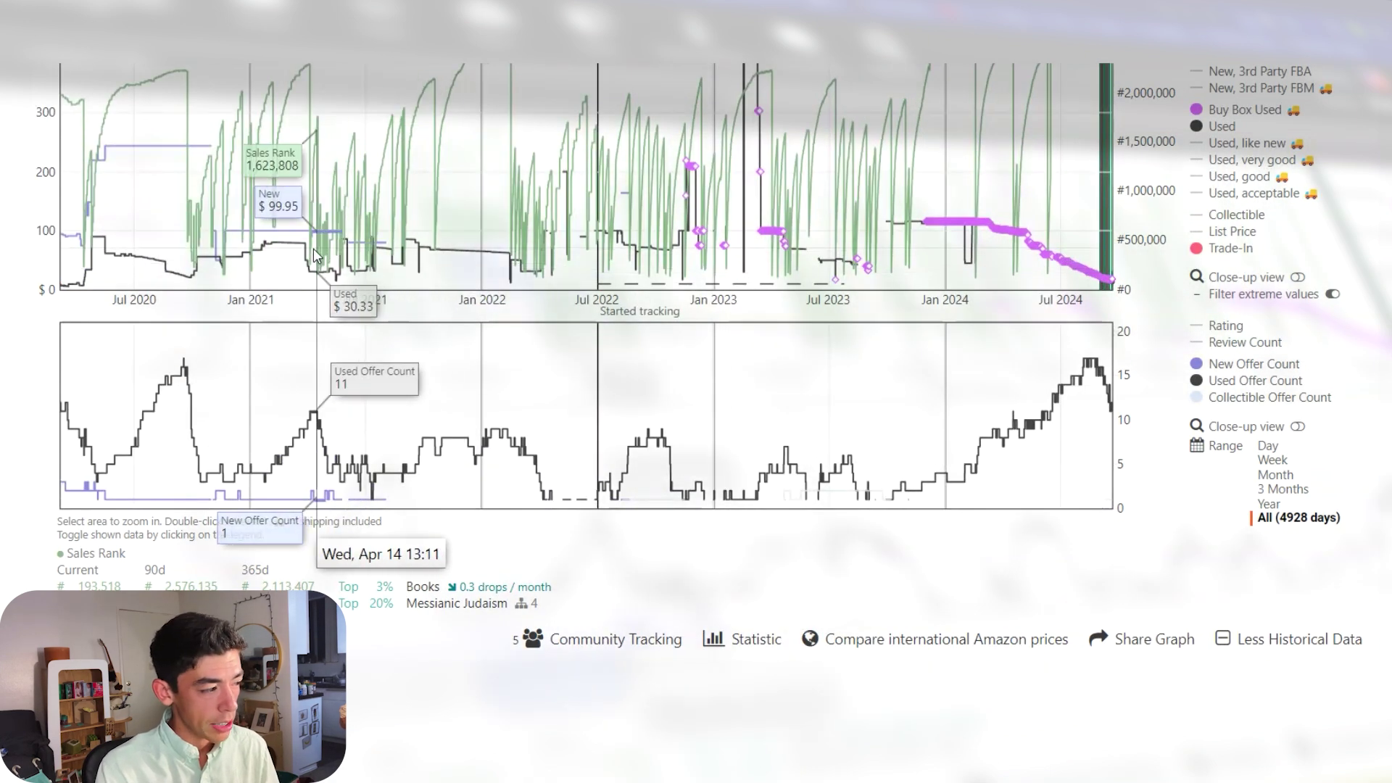
drag(319, 269, 1043, 268)
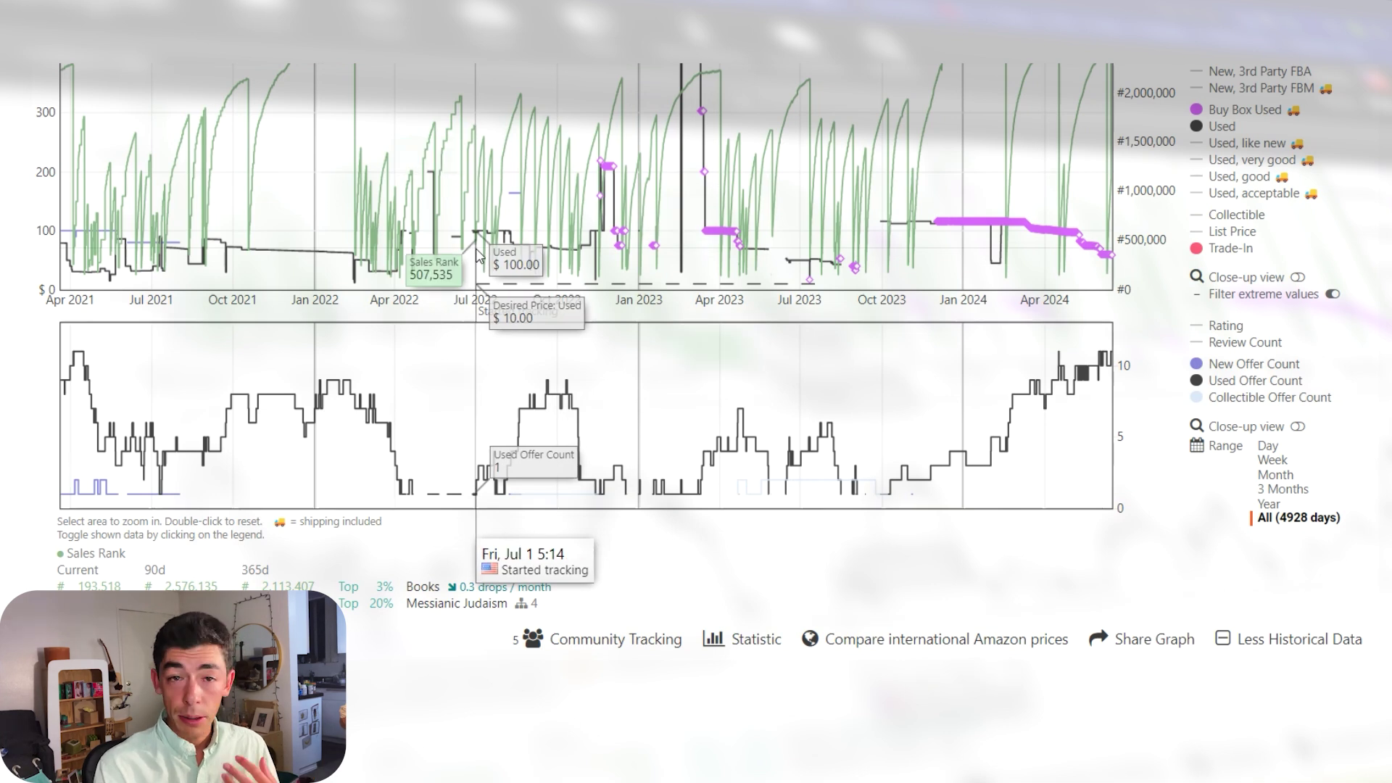
click(1279, 523)
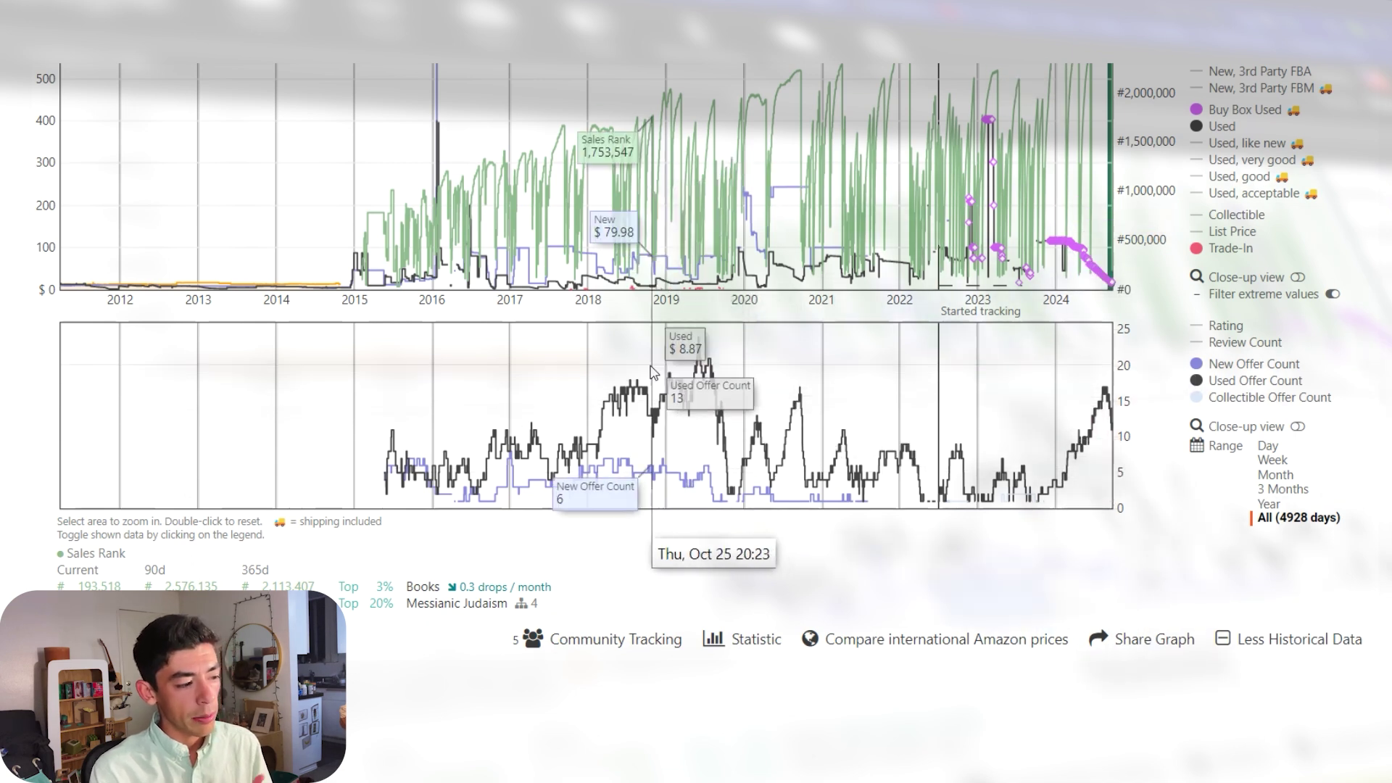
click(1305, 491)
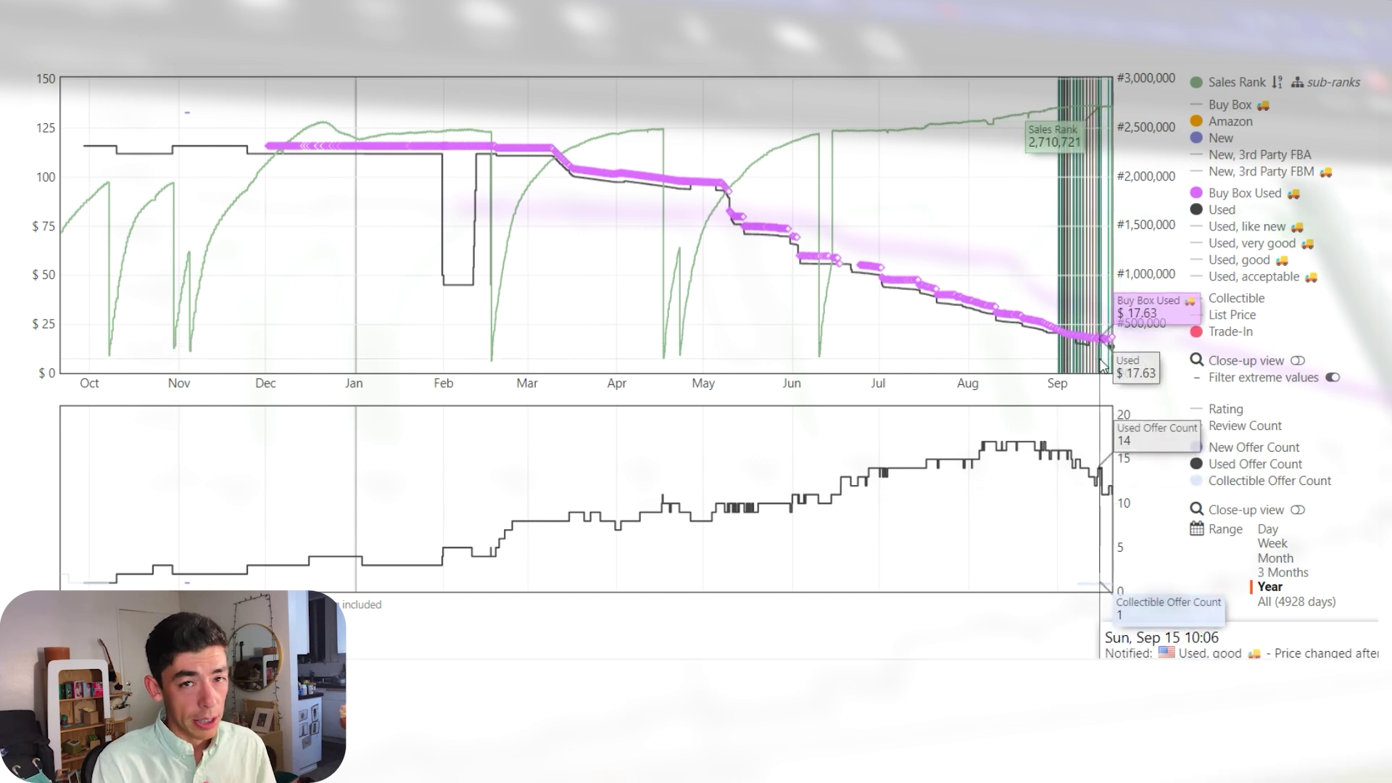
Step: Set the range to All (4928 days) and zoom both charts to January 2018 through July 2024
scroll(1102, 364, up, 1)
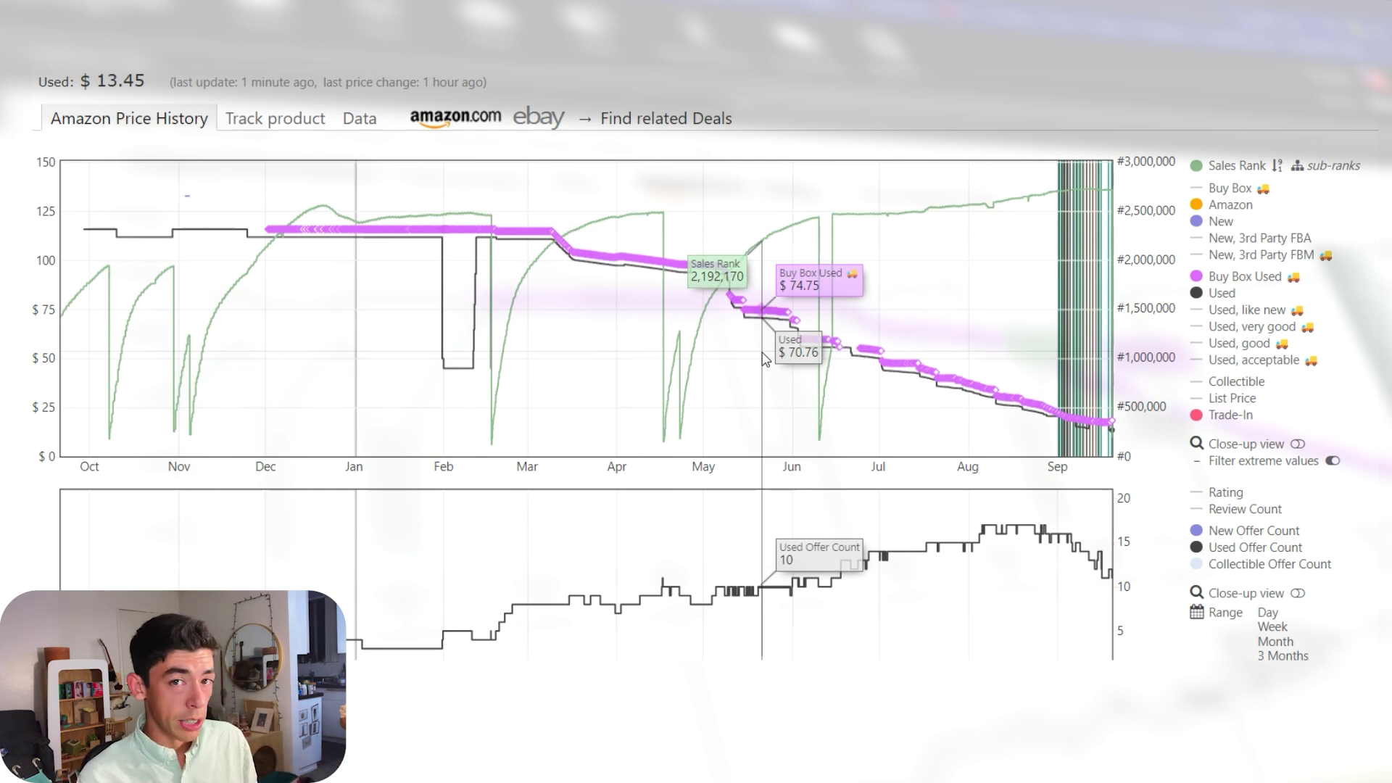
scroll(942, 406, down, 2)
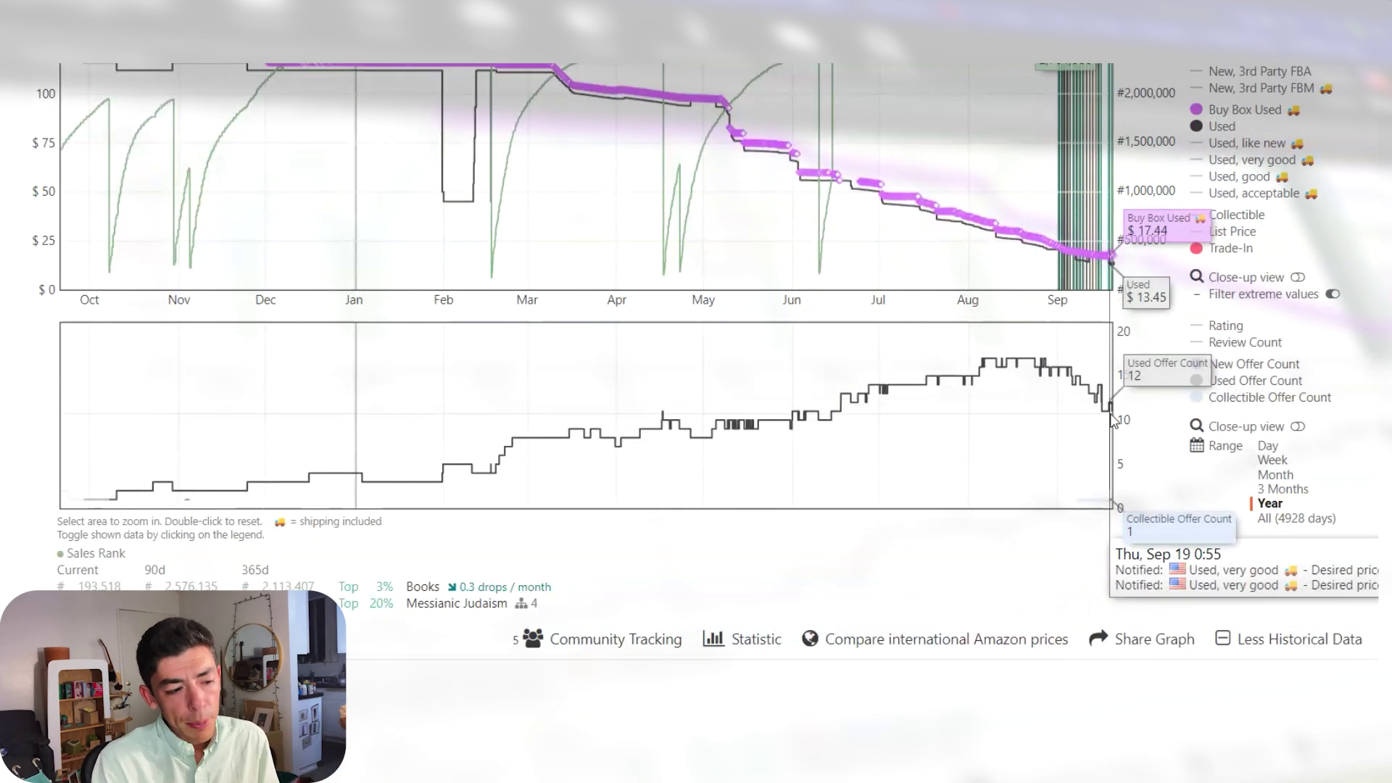
scroll(1115, 424, up, 2)
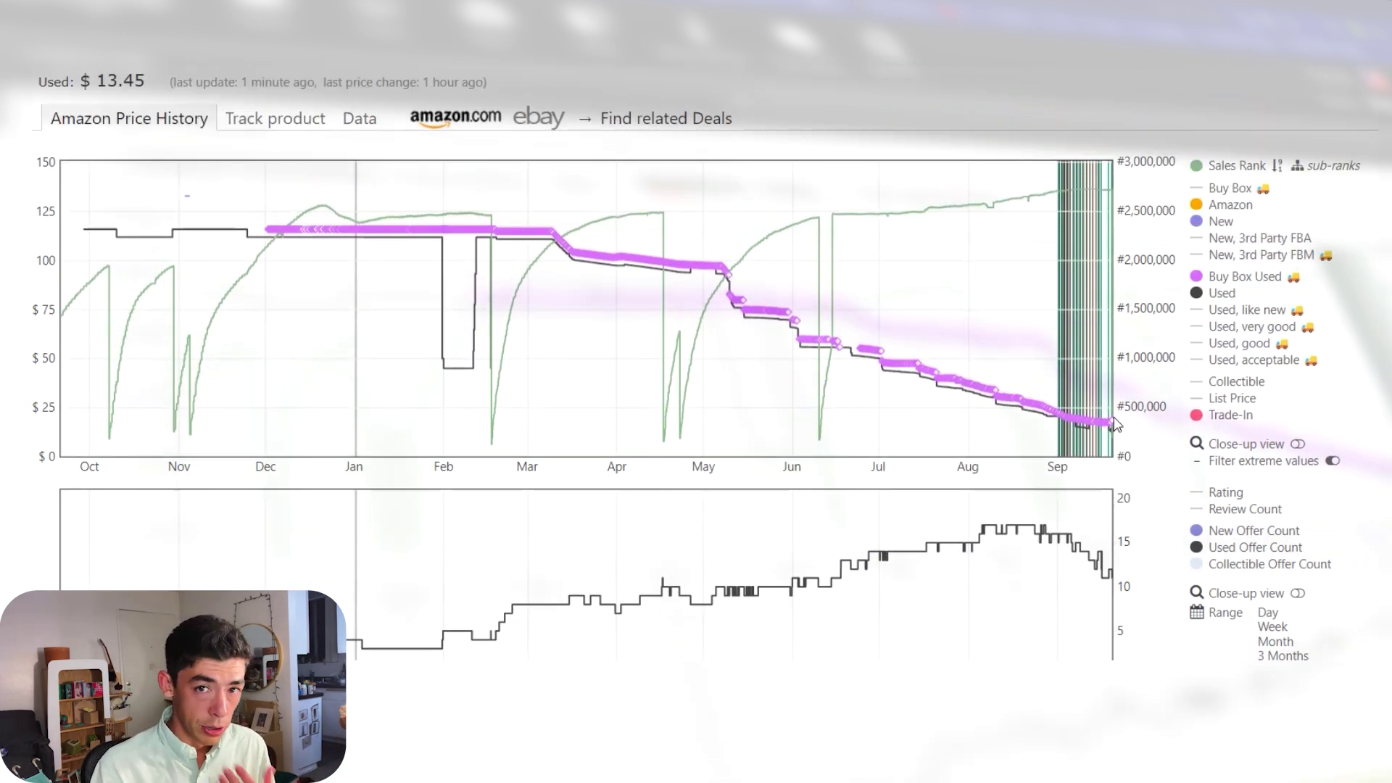
scroll(1234, 507, down, 3)
click(1302, 461)
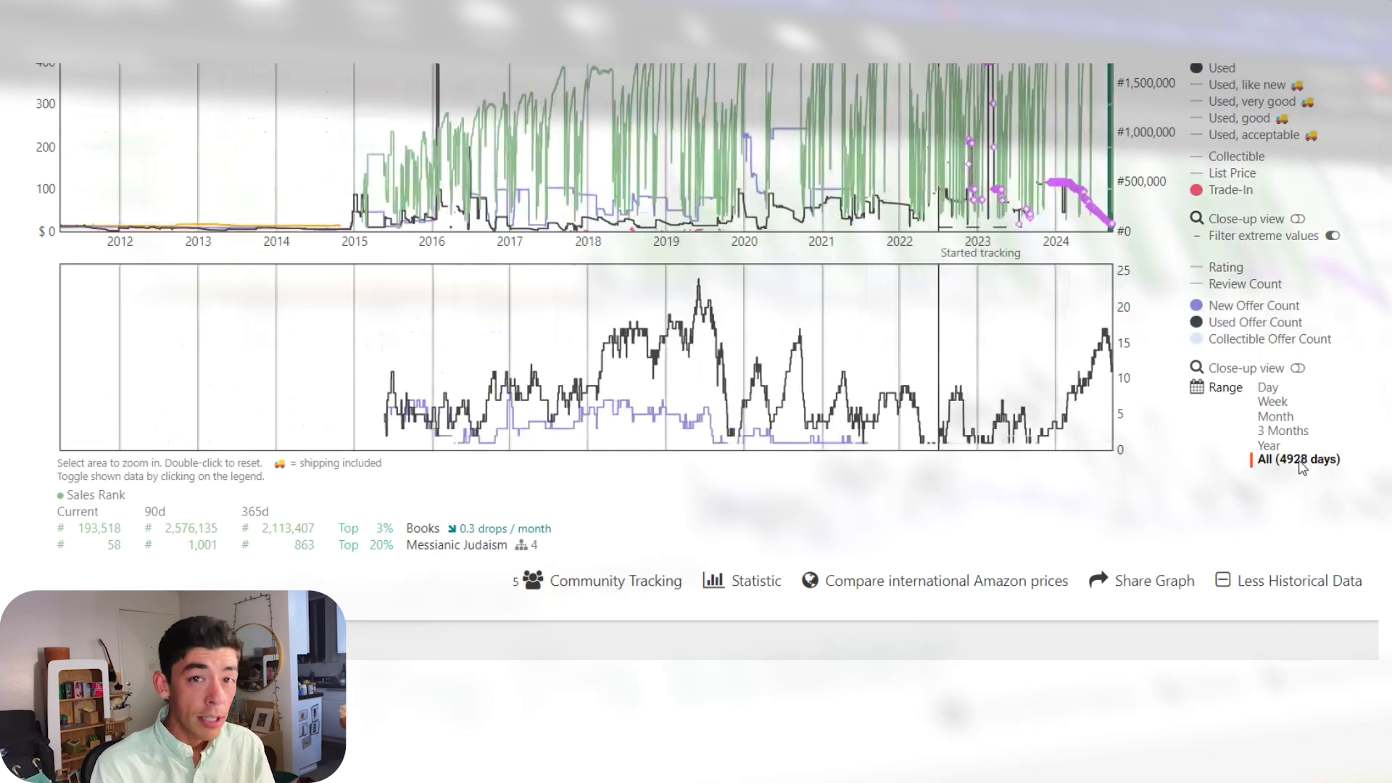
drag(1295, 442, 1283, 439)
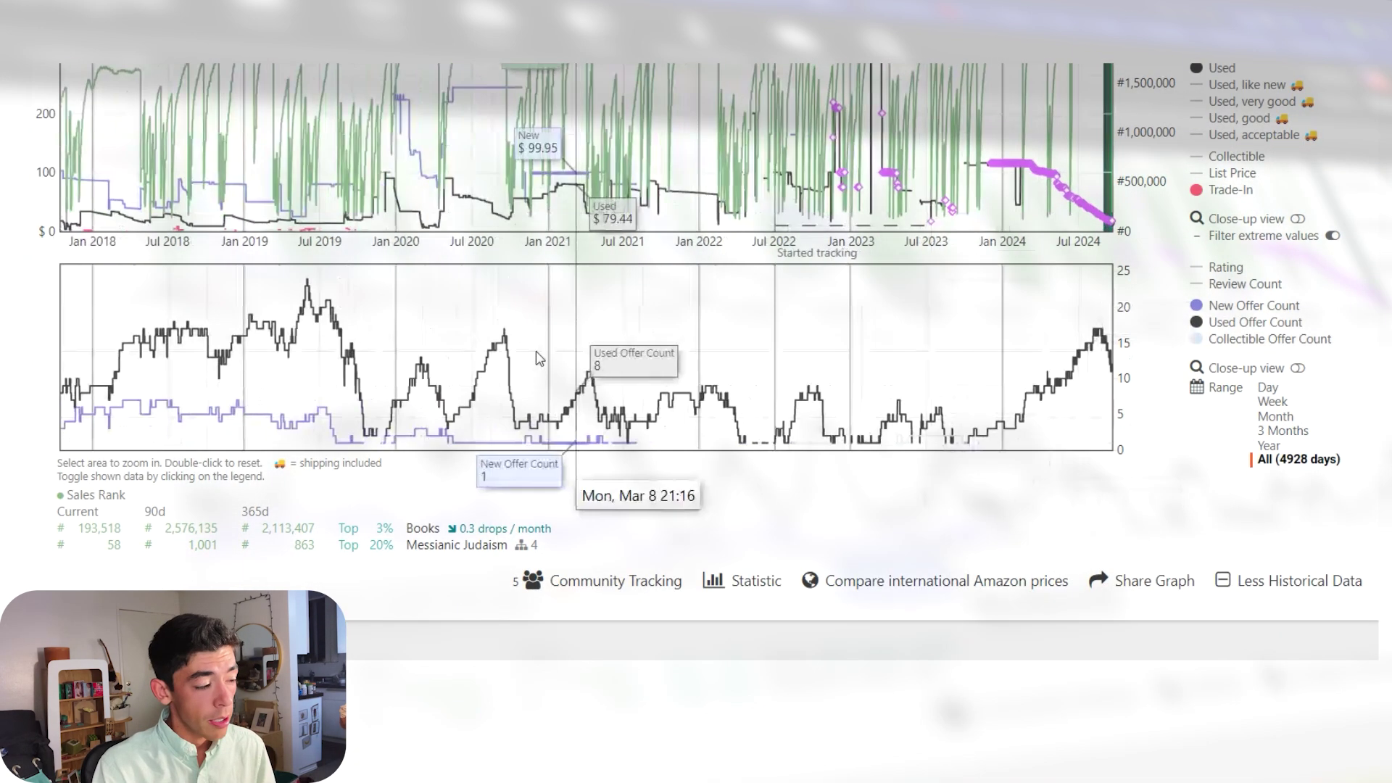